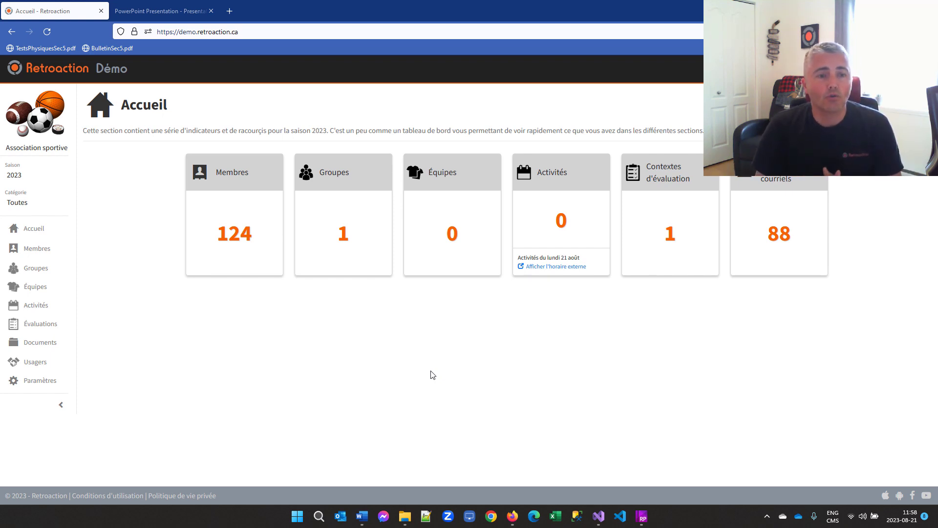
Filter the Usagers list by the 2023 season permission Administrer les paramètres de l'organisation, and clear the filter after viewing it
{"action": "left_click", "coordinate": [38, 363]}
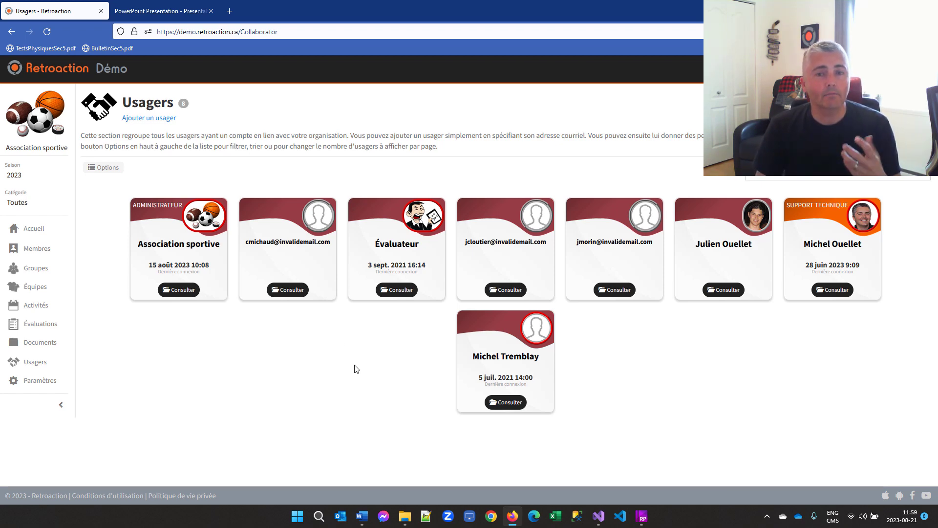
{"action": "left_click", "coordinate": [109, 169]}
{"action": "left_click", "coordinate": [378, 192]}
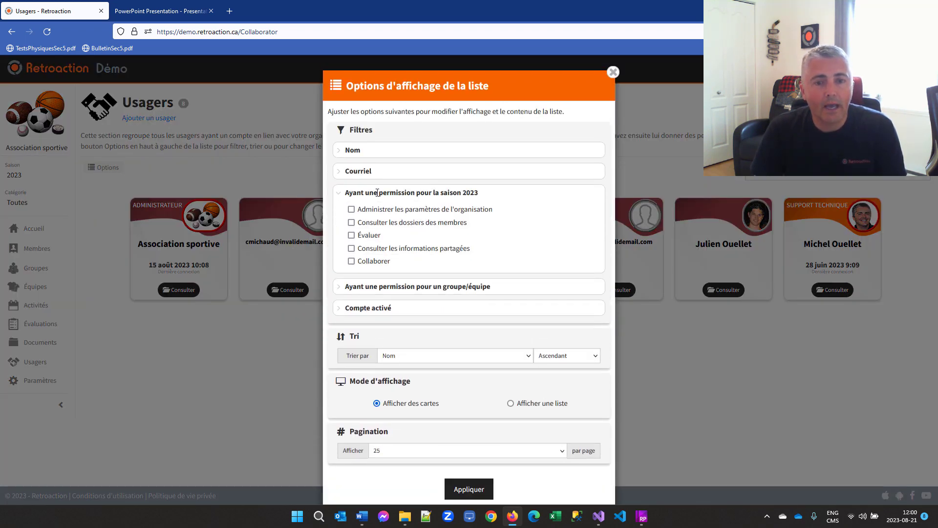
{"action": "left_click", "coordinate": [401, 214]}
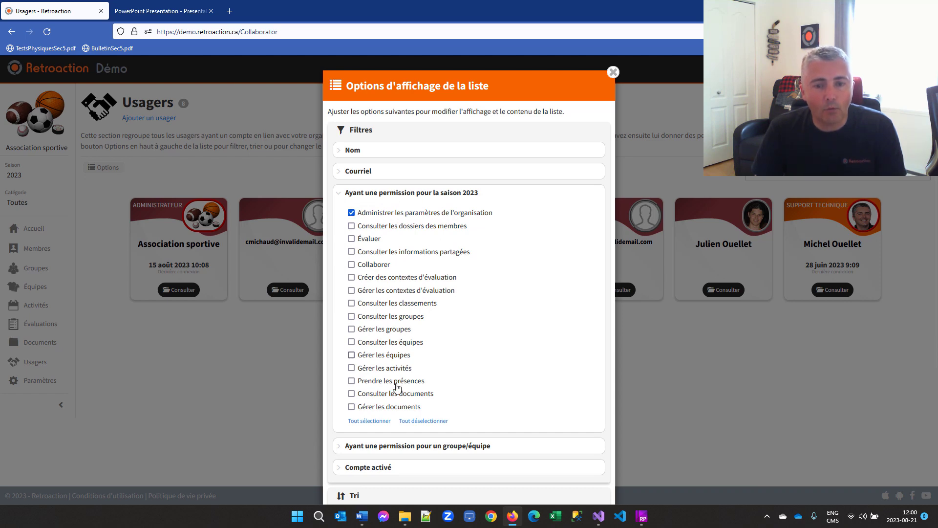
{"action": "scroll", "coordinate": [424, 372], "scroll_direction": "down", "scroll_amount": 3}
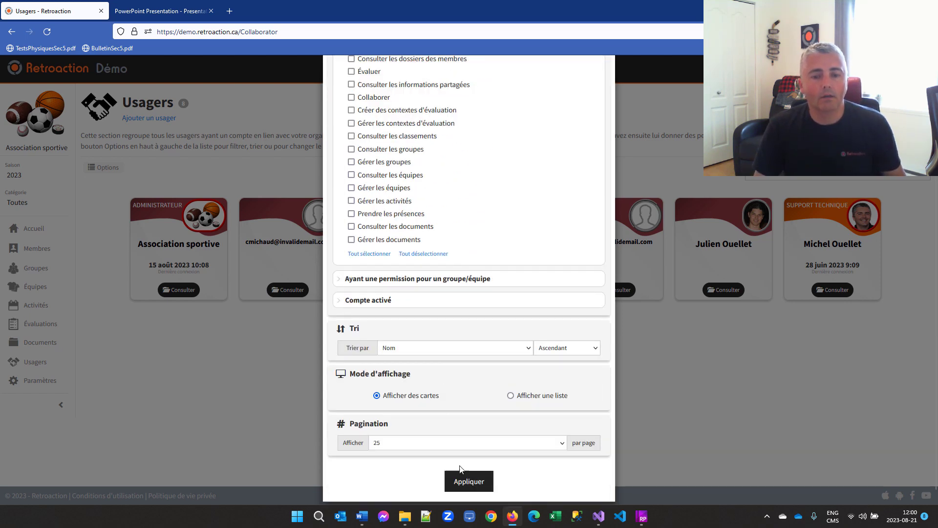
{"action": "left_click", "coordinate": [469, 481]}
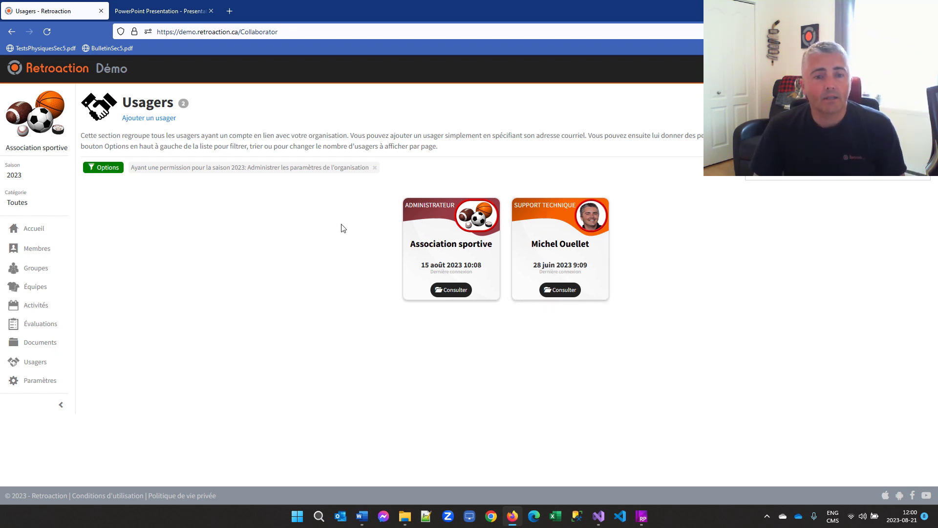
{"action": "left_click", "coordinate": [375, 168]}
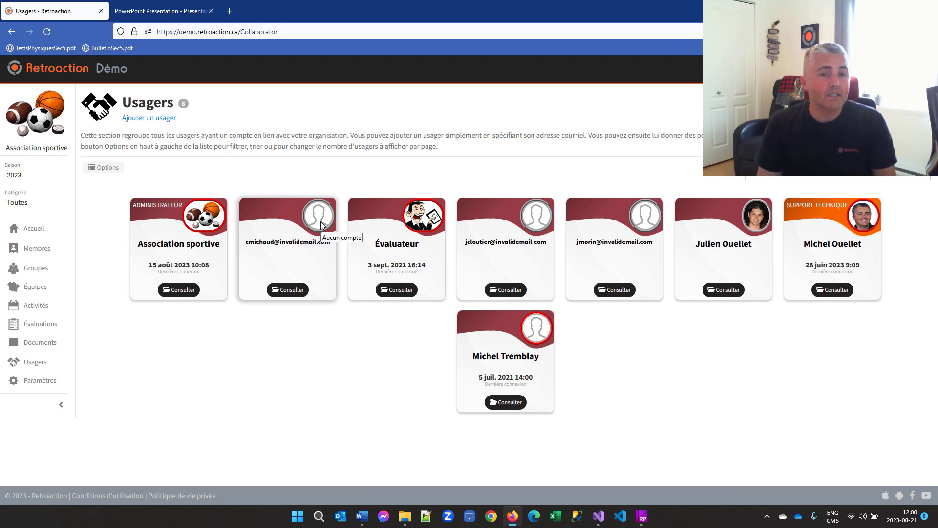
Add a new user by entering the person's e-mail address and confirming the creation
{"action": "left_click", "coordinate": [149, 119]}
{"action": "left_click", "coordinate": [67, 204]}
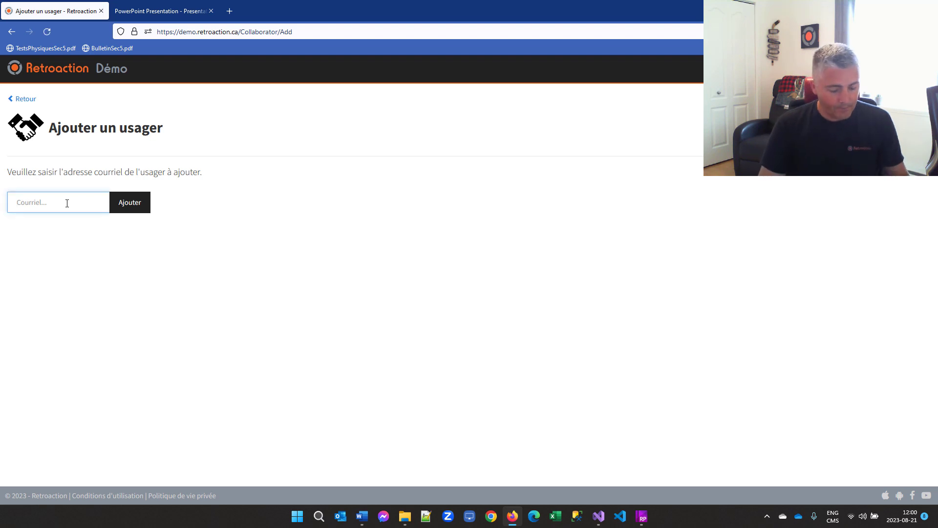
{"action": "type", "text": "autr"}
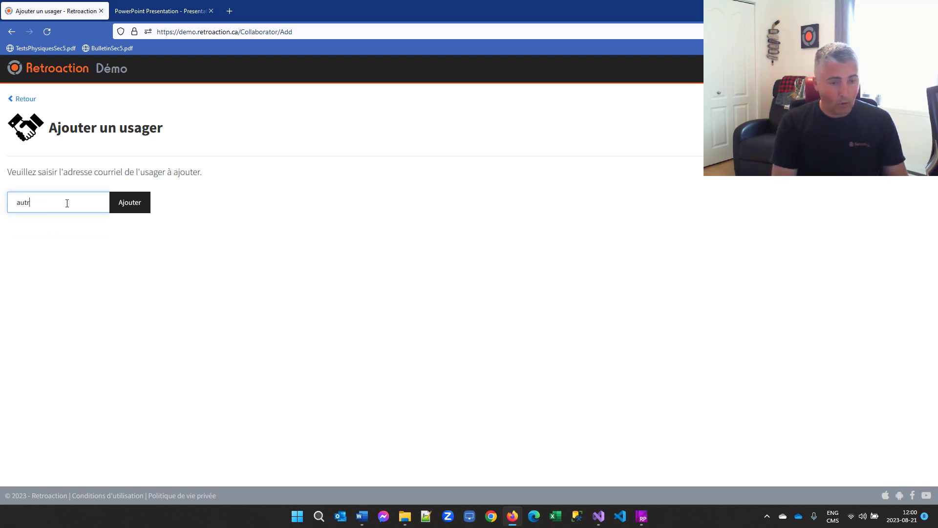
{"action": "type", "text": "epersonne"}
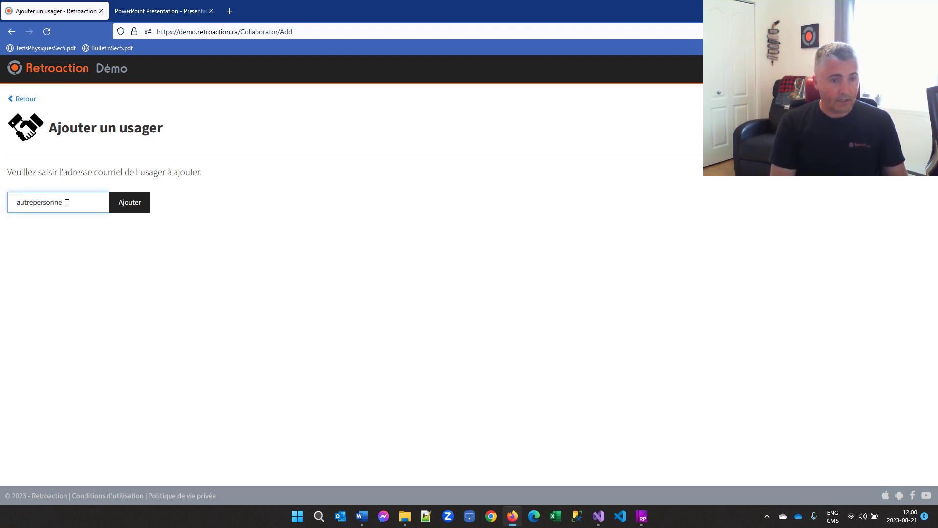
{"action": "type", "text": "@invalide"}
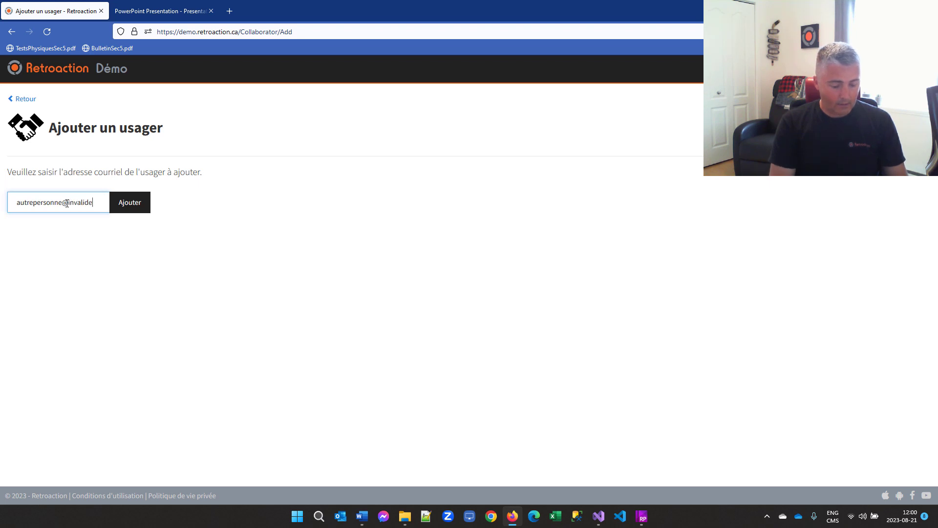
{"action": "type", "text": "mail.com"}
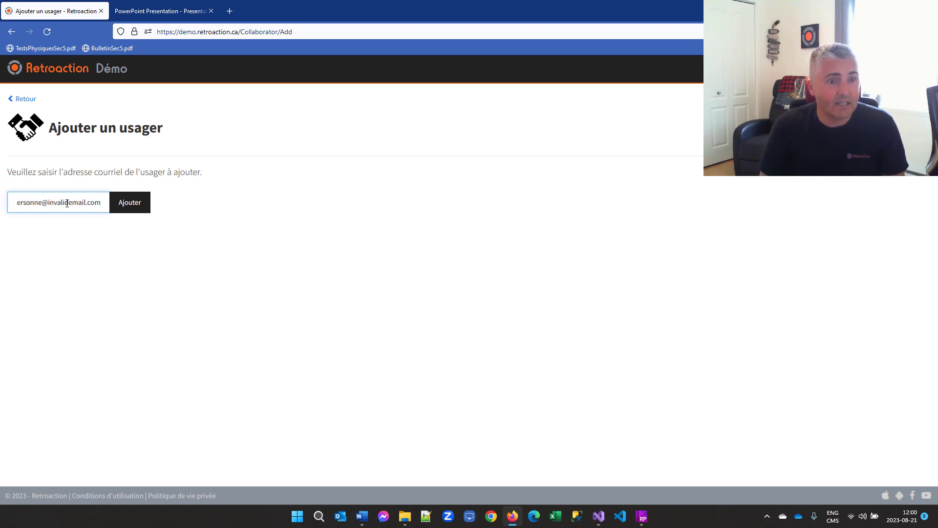
{"action": "key", "text": "Home"}
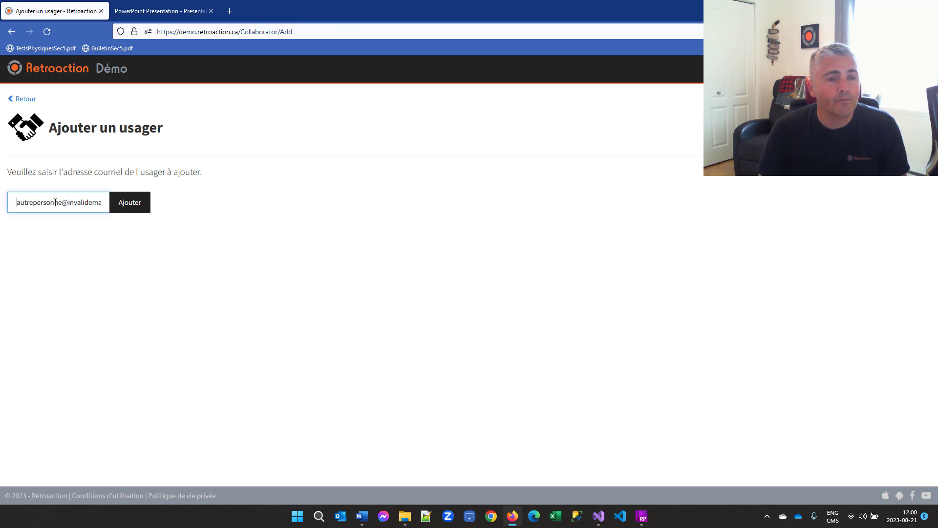
{"action": "left_click", "coordinate": [129, 205]}
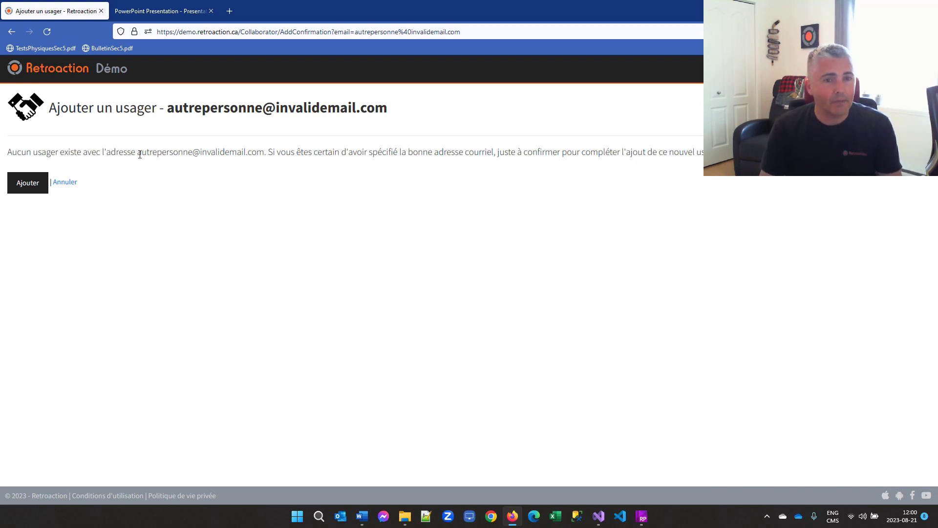
{"action": "left_click_drag", "start_coordinate": [139, 153], "coordinate": [266, 148]}
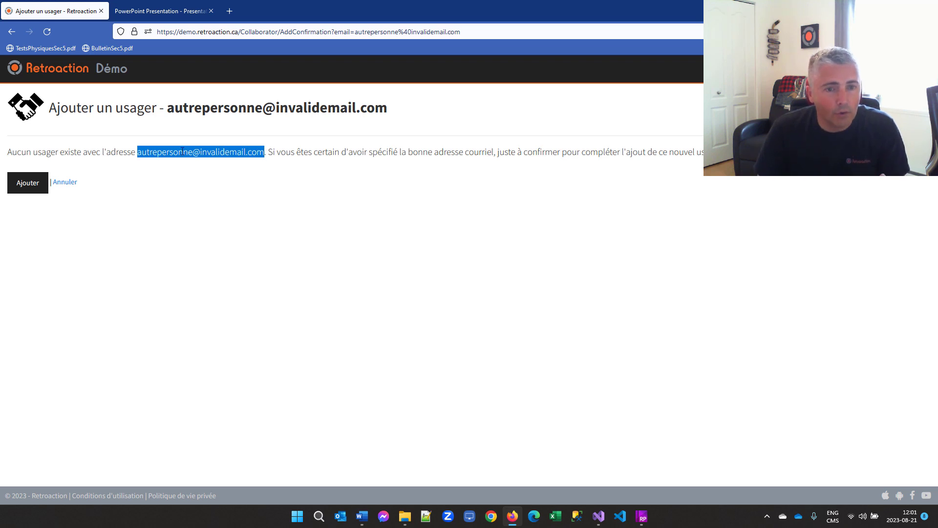
{"action": "left_click", "coordinate": [29, 183]}
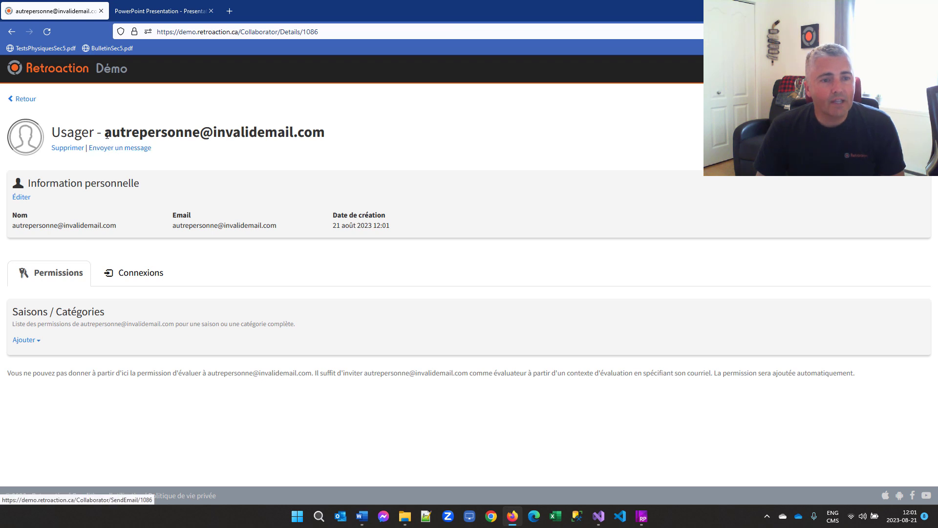
{"action": "left_click_drag", "start_coordinate": [184, 128], "coordinate": [346, 138]}
{"action": "left_click", "coordinate": [348, 139]}
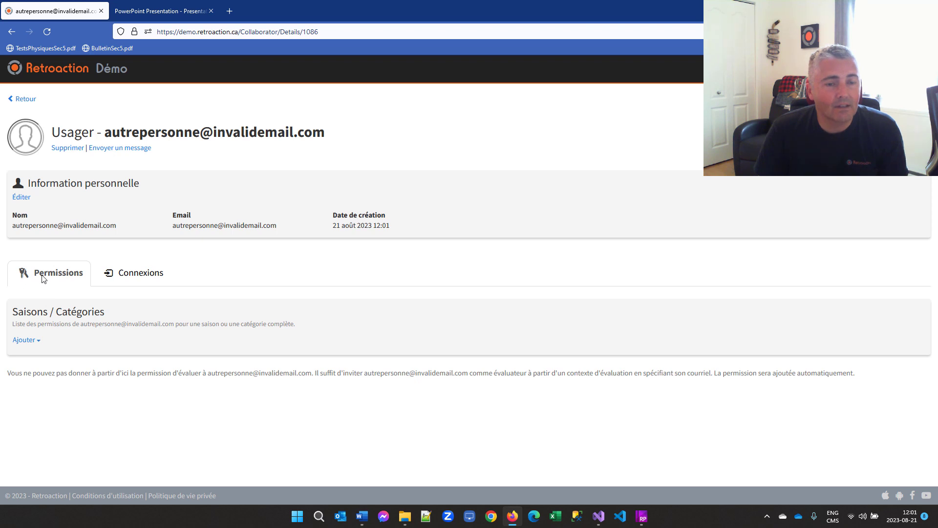
Grant the new user an all-seasons permission covering member files, organisation settings and all collaboration permissions, with e-mail notification enabled
{"action": "left_click", "coordinate": [30, 342]}
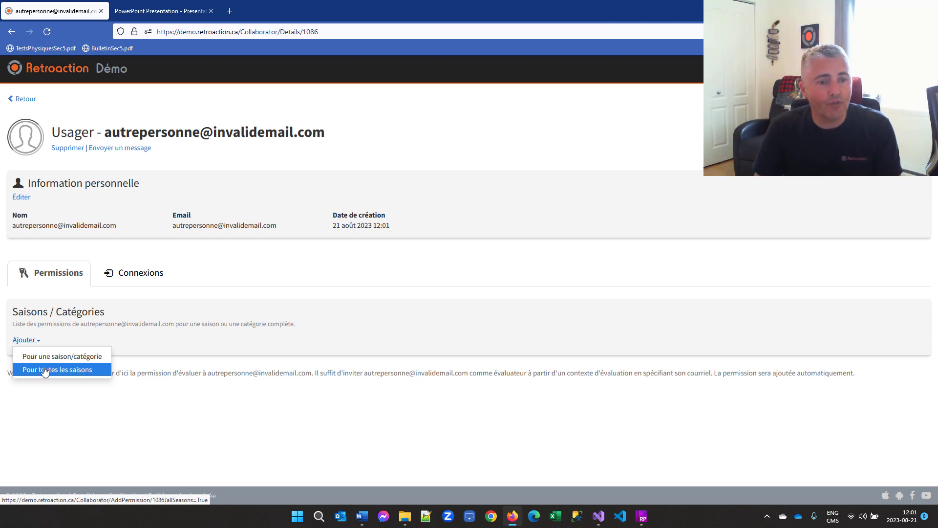
{"action": "left_click", "coordinate": [66, 371]}
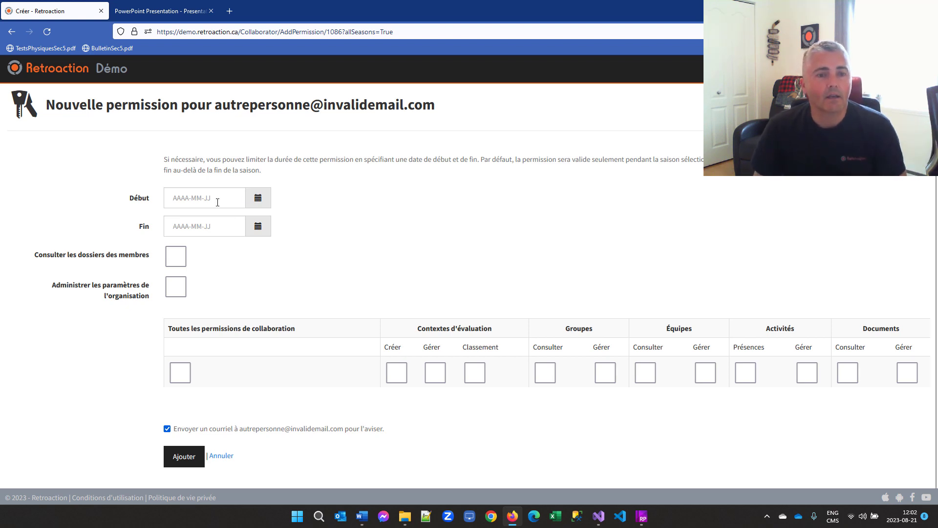
{"action": "left_click", "coordinate": [176, 255]}
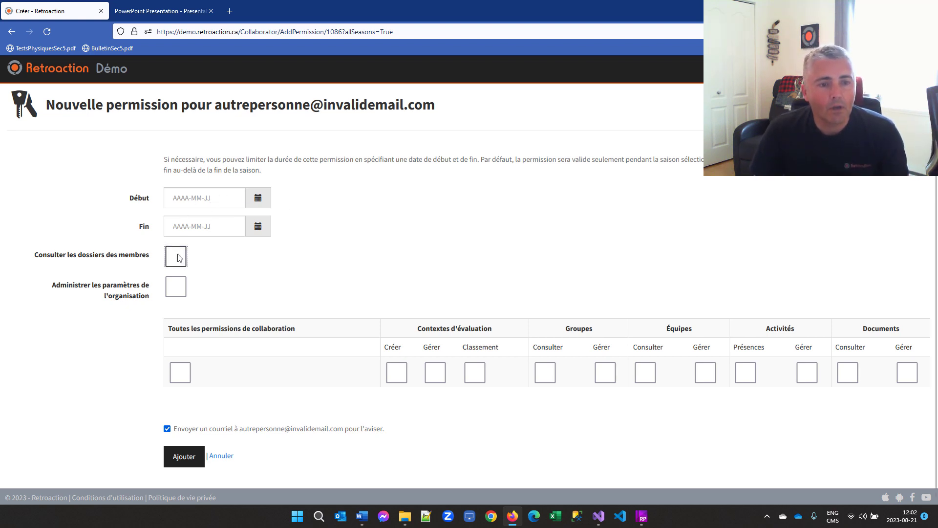
{"action": "left_click", "coordinate": [178, 285]}
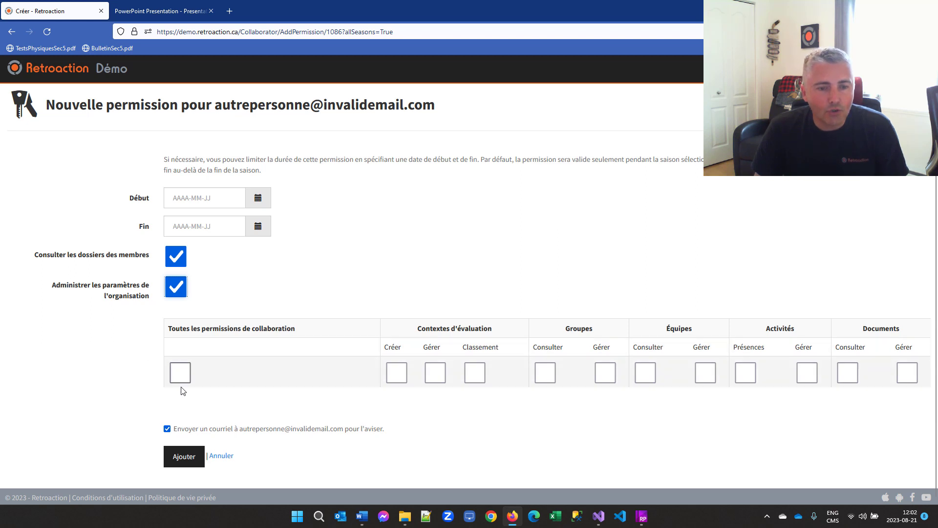
{"action": "left_click", "coordinate": [180, 373]}
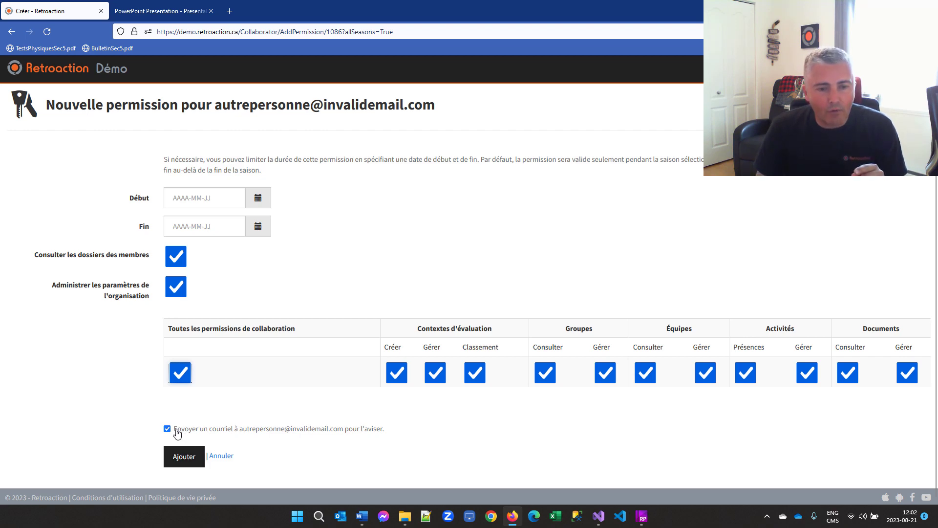
{"action": "left_click_drag", "start_coordinate": [204, 431], "coordinate": [359, 434]}
{"action": "left_click", "coordinate": [329, 442]}
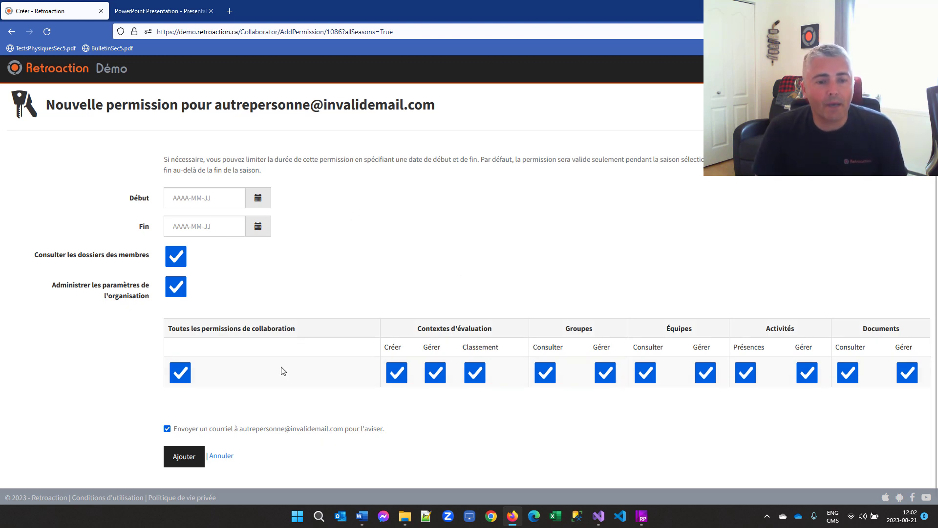
{"action": "left_click", "coordinate": [199, 433]}
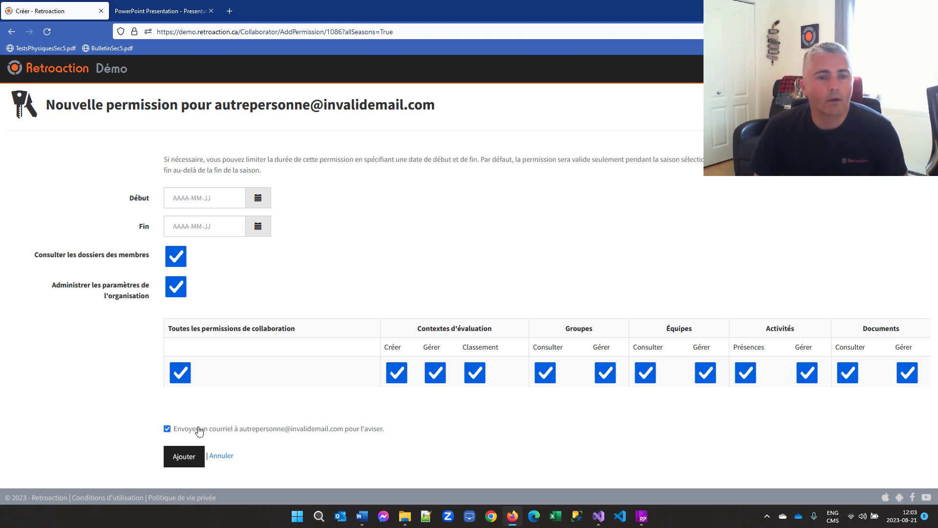
{"action": "left_click", "coordinate": [193, 458]}
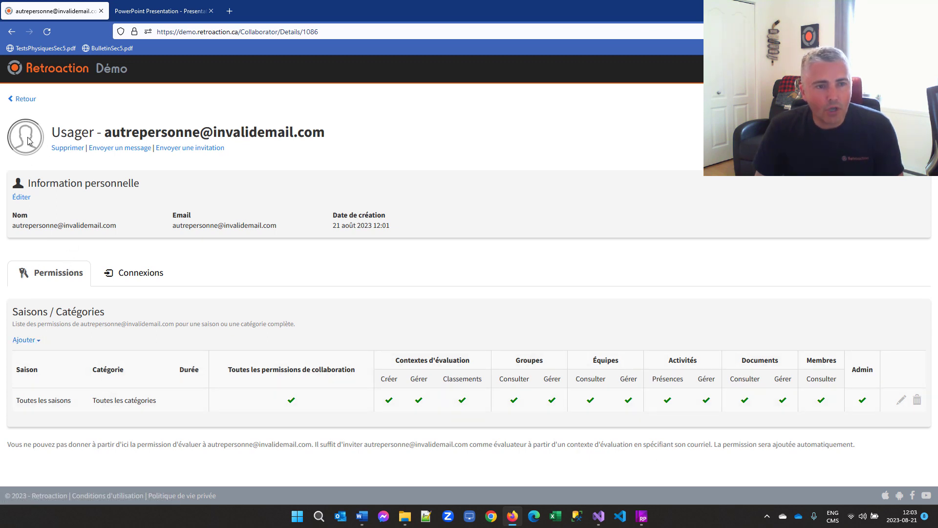
Check the new user's account status and connection history, and return to the permissions
{"action": "mouse_move", "coordinate": [28, 142]}
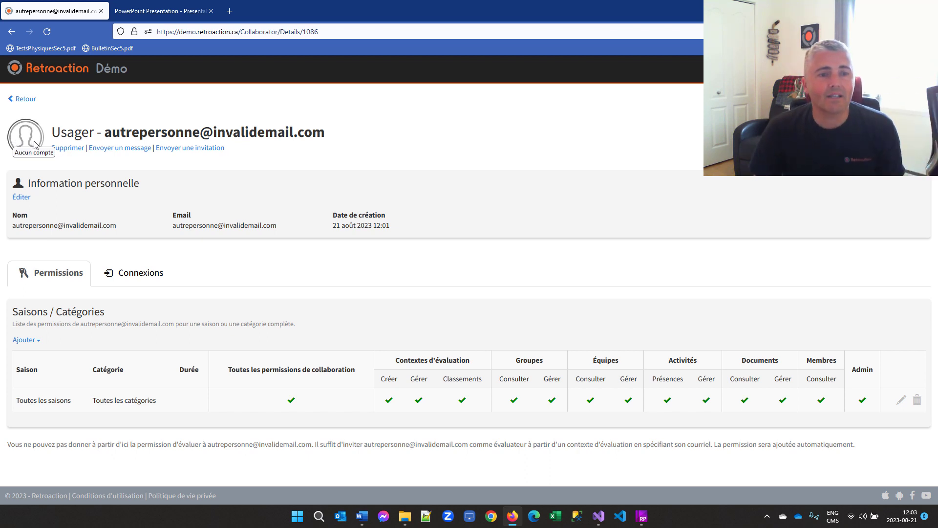
{"action": "left_click", "coordinate": [141, 278]}
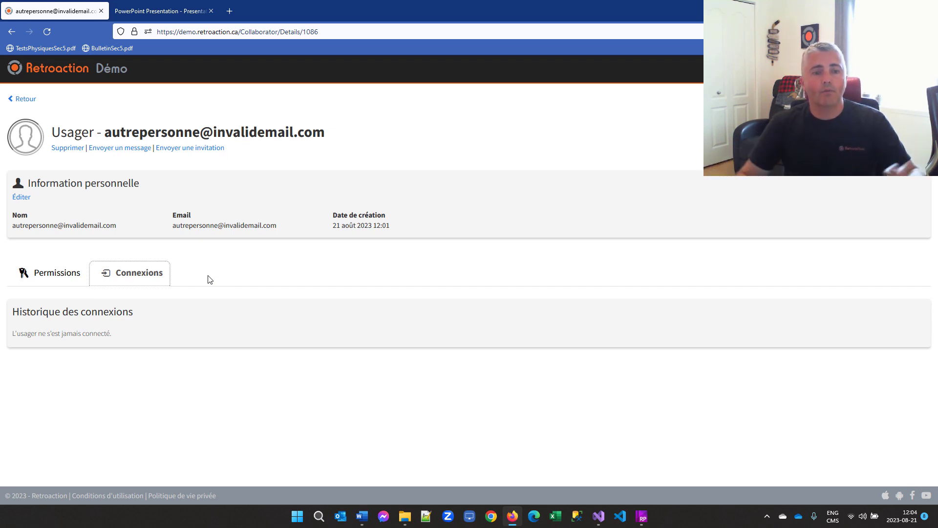
{"action": "left_click", "coordinate": [54, 279]}
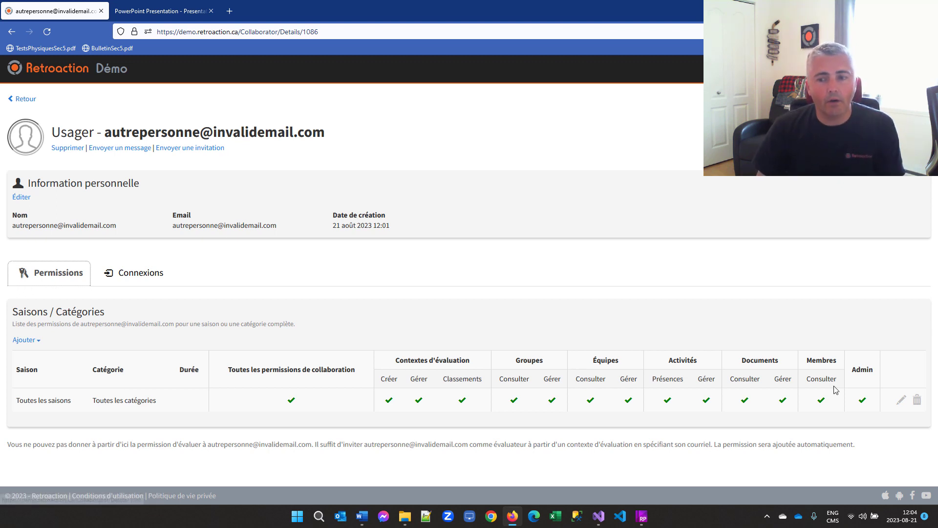
Reopen the new user's record from the Usagers list and remove the all-seasons permission
{"action": "left_click", "coordinate": [25, 98]}
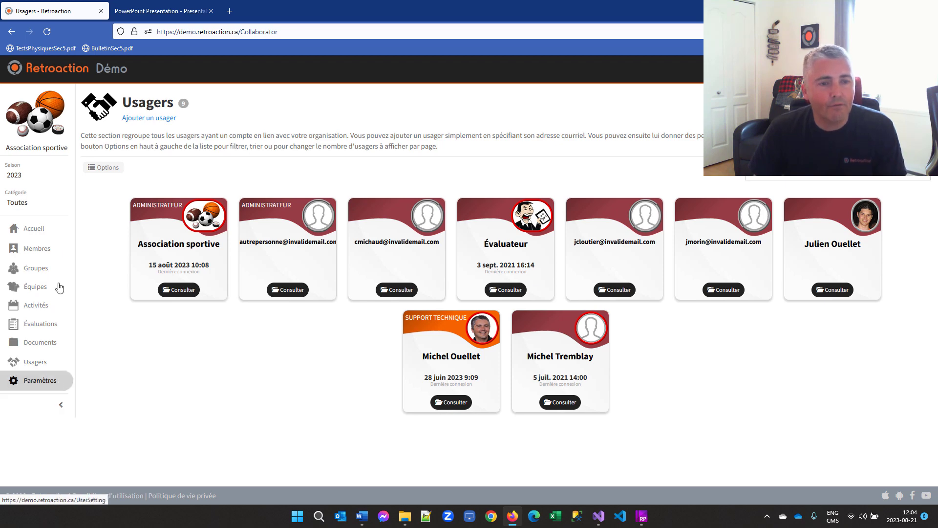
{"action": "left_click", "coordinate": [47, 364]}
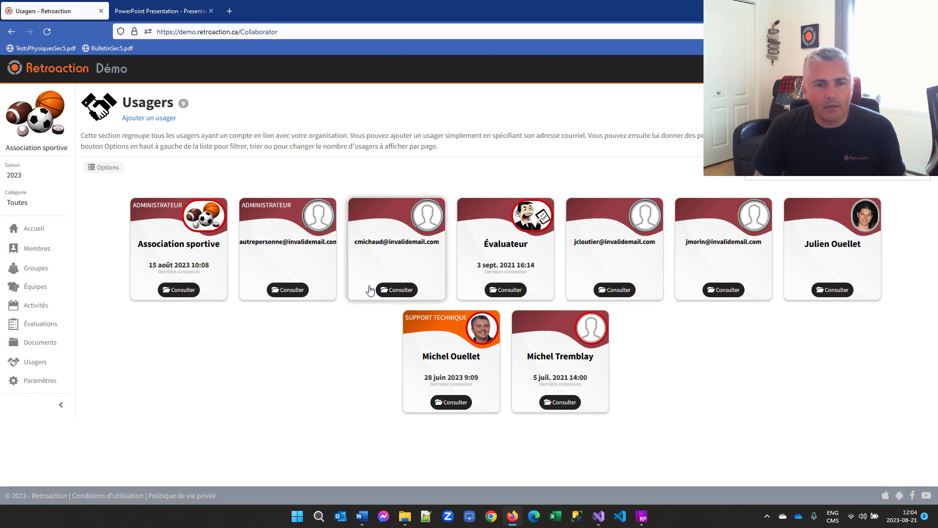
{"action": "left_click", "coordinate": [292, 292]}
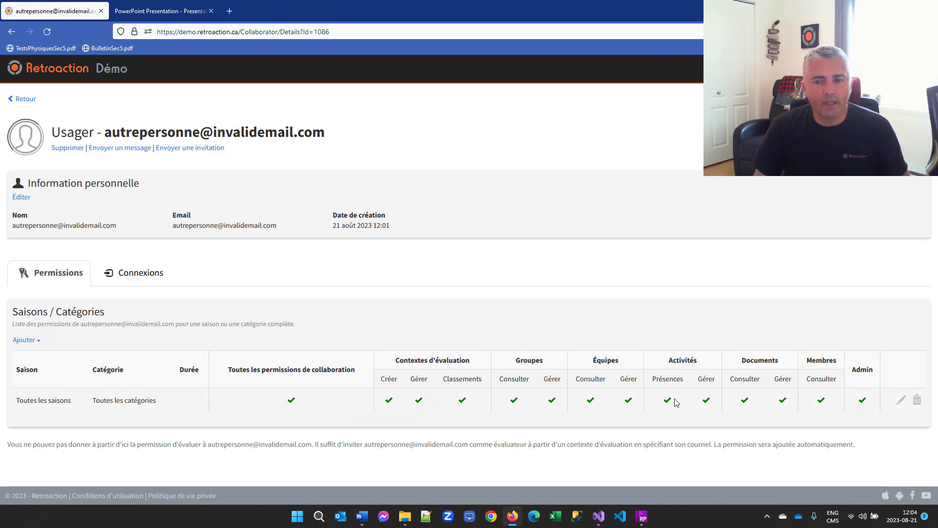
{"action": "left_click", "coordinate": [901, 400]}
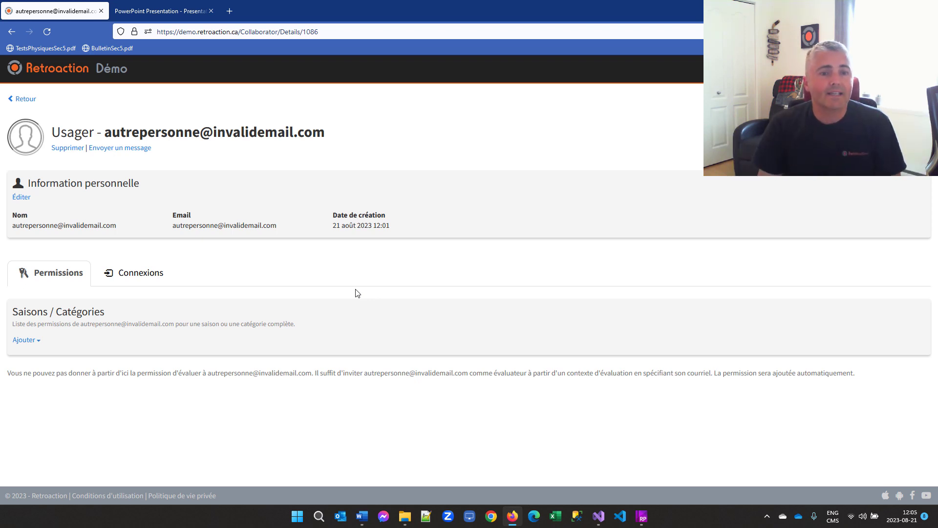
Start a new season/category permission for the new user, for season 2023 and category U11
{"action": "left_click", "coordinate": [25, 341]}
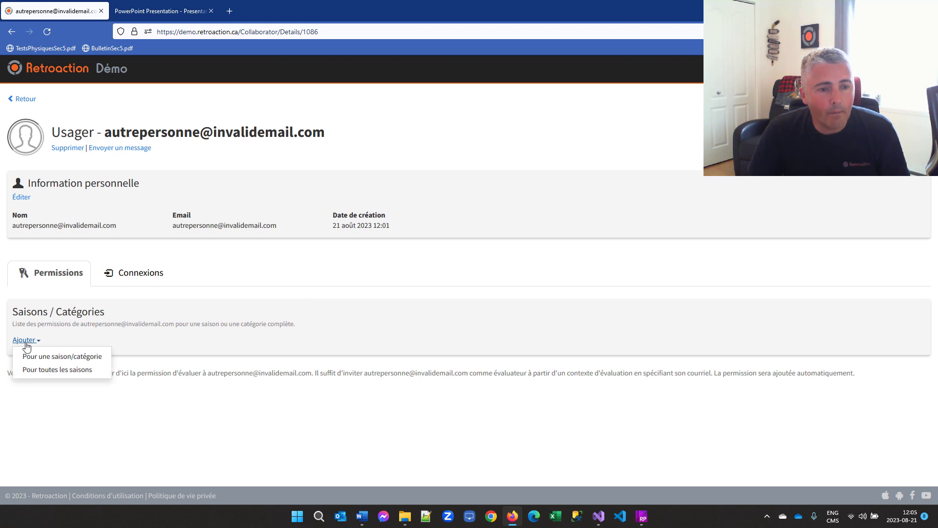
{"action": "left_click", "coordinate": [69, 361]}
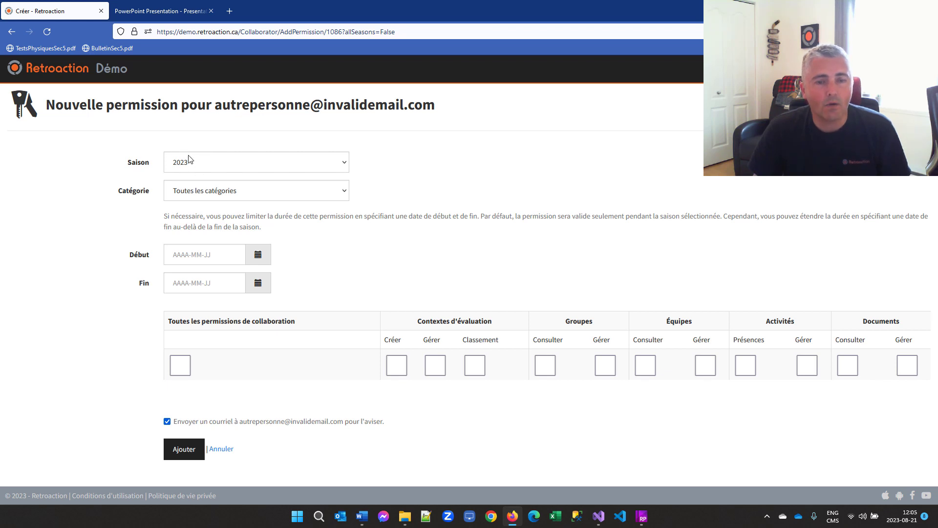
{"action": "left_click", "coordinate": [195, 194]}
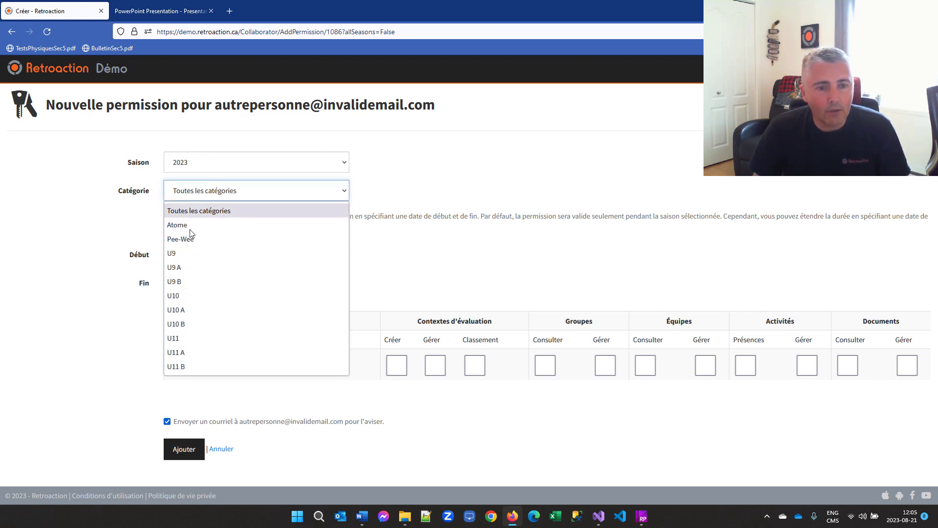
{"action": "left_click", "coordinate": [180, 338]}
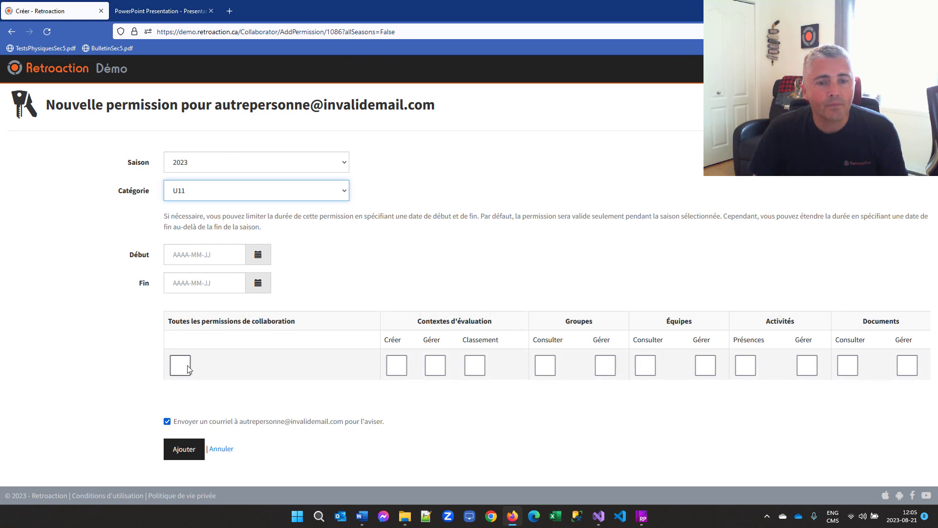
Enable Groupes Consulter and Activités Présences and Gérer in the new permission, with Groupes Gérer left off
{"action": "left_click", "coordinate": [546, 373]}
{"action": "left_click", "coordinate": [606, 368]}
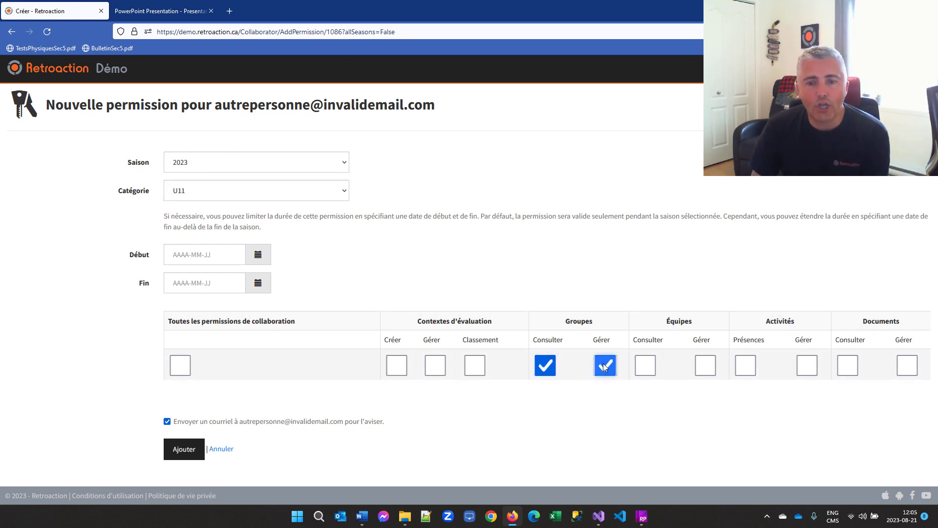
{"action": "left_click", "coordinate": [751, 367]}
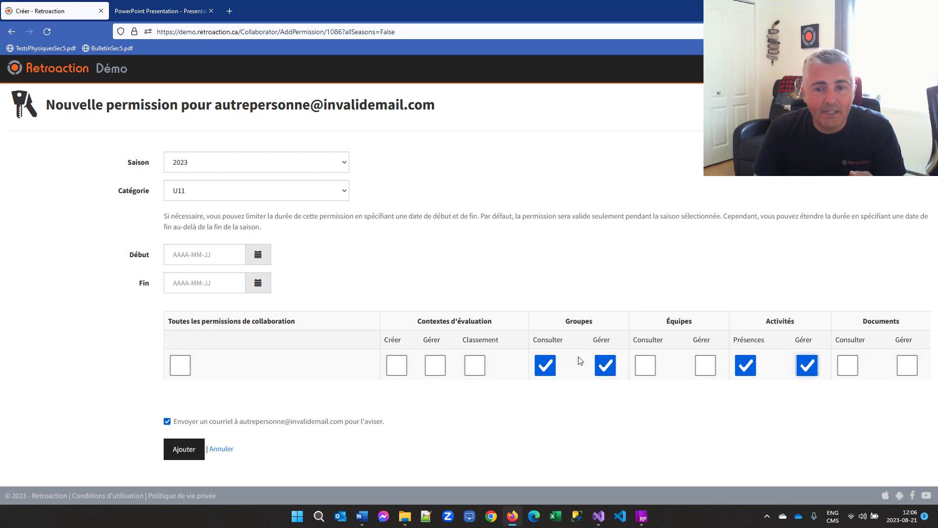
{"action": "left_click", "coordinate": [605, 367]}
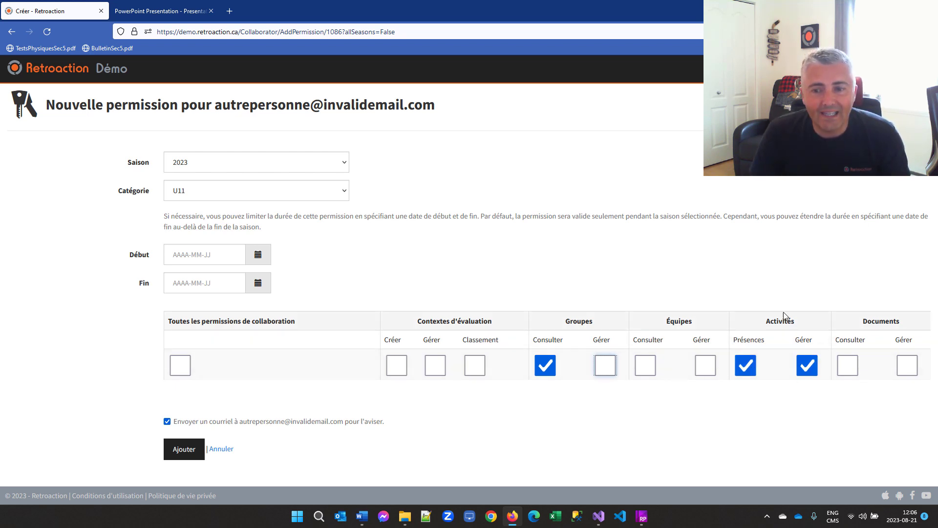
{"action": "left_click_drag", "start_coordinate": [762, 324], "coordinate": [802, 326]}
{"action": "left_click", "coordinate": [809, 406]}
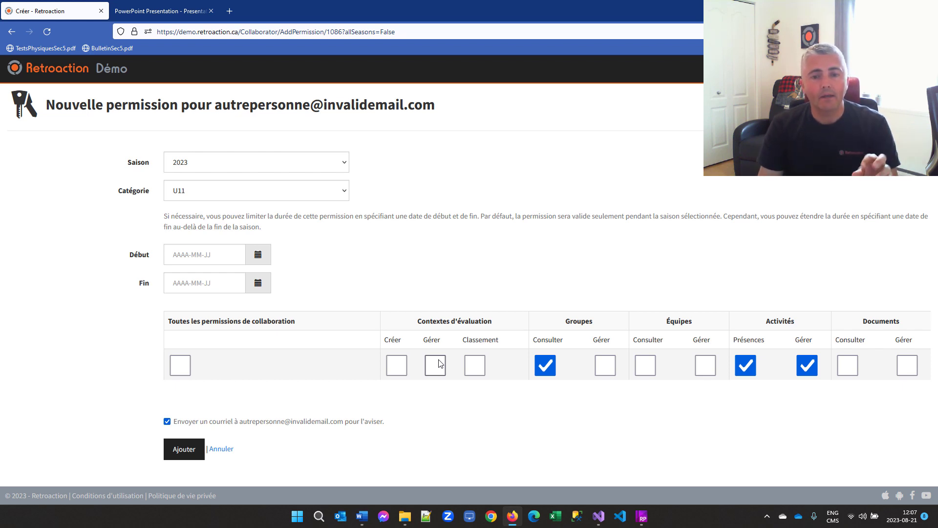
Enable the Classement, Créer and Gérer permissions for evaluation contexts
{"action": "left_click", "coordinate": [475, 365]}
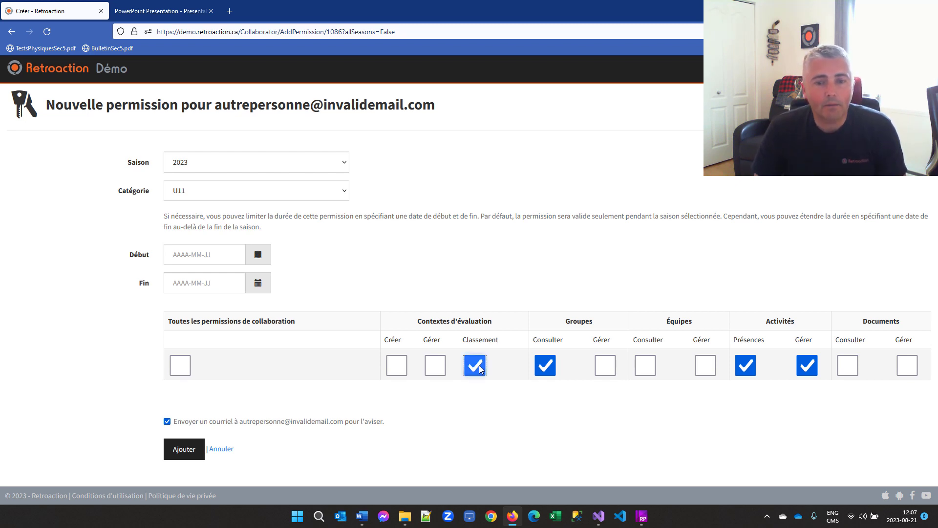
{"action": "left_click", "coordinate": [475, 365]}
{"action": "left_click", "coordinate": [475, 365]}
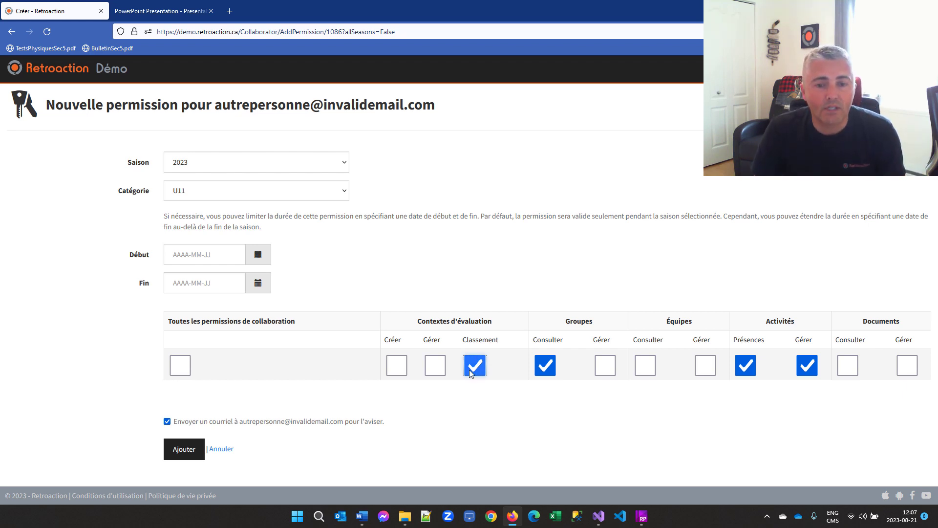
{"action": "left_click", "coordinate": [396, 366]}
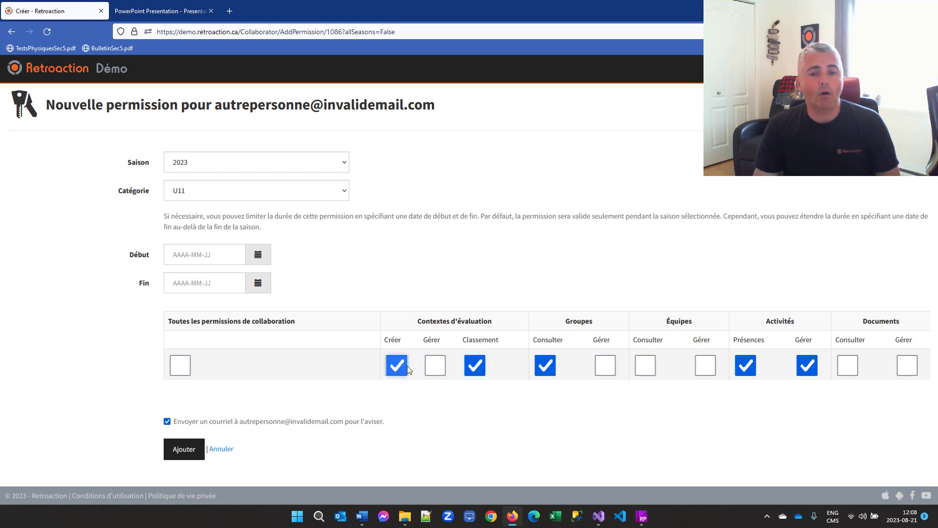
{"action": "left_click", "coordinate": [436, 367]}
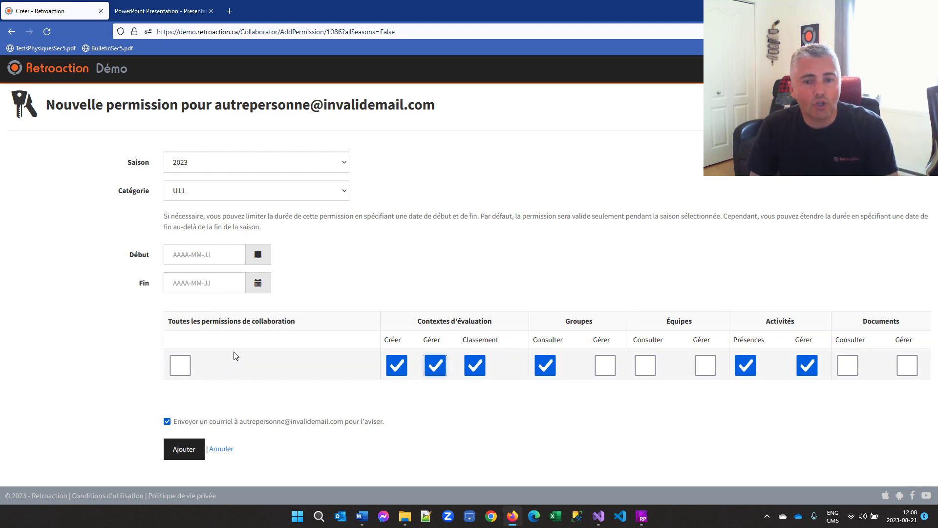
Enable Consulter and Gérer for Équipes, and Gérer for Groupes
{"action": "left_click", "coordinate": [646, 367]}
{"action": "left_click", "coordinate": [706, 367]}
{"action": "left_click", "coordinate": [606, 368]}
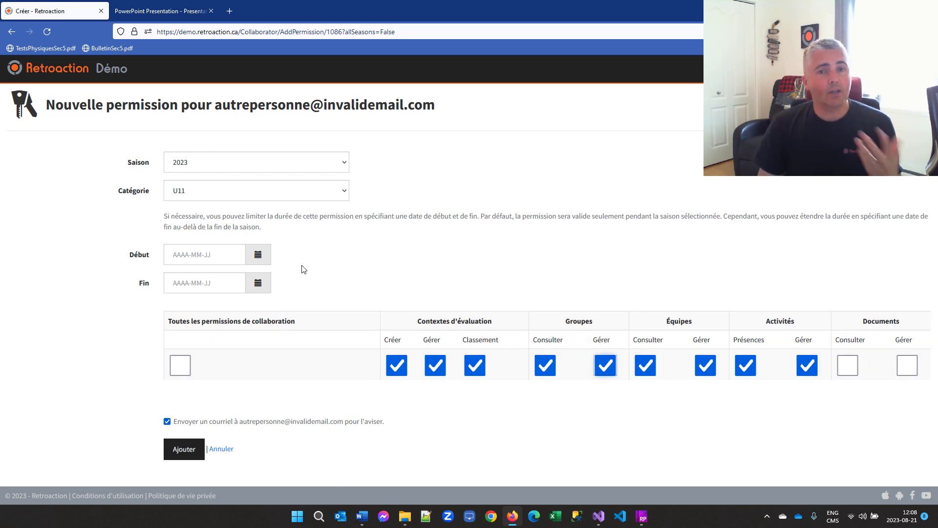
Clear every enabled permission for Activités, Équipes, Groupes and Contextes d'évaluation
{"action": "left_click", "coordinate": [807, 365]}
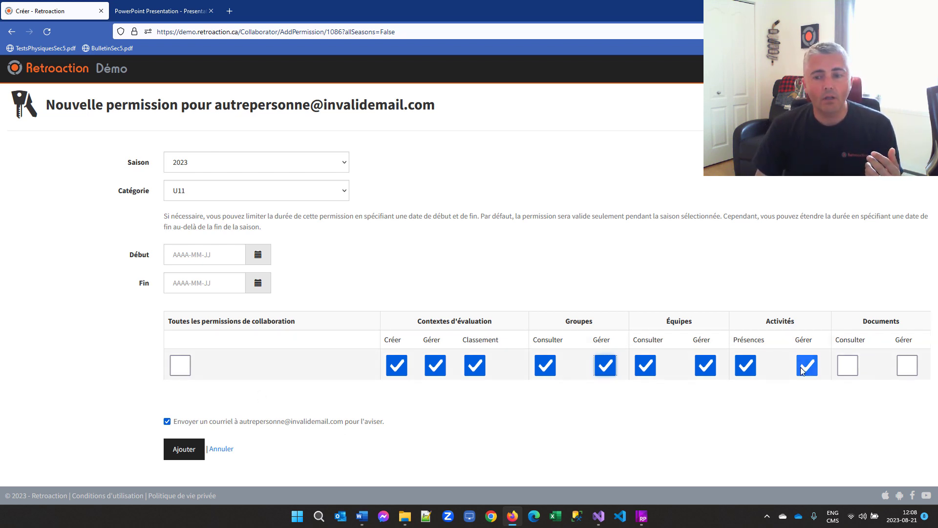
{"action": "left_click", "coordinate": [746, 365]}
{"action": "left_click", "coordinate": [705, 366]}
{"action": "left_click", "coordinate": [646, 366]}
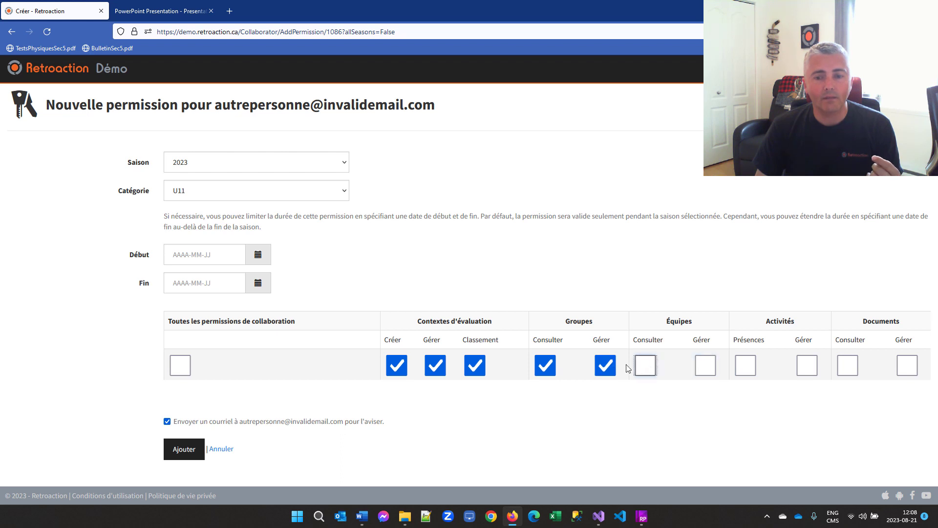
{"action": "left_click", "coordinate": [606, 366]}
{"action": "left_click", "coordinate": [547, 367]}
{"action": "left_click", "coordinate": [476, 367]}
{"action": "left_click", "coordinate": [436, 367]}
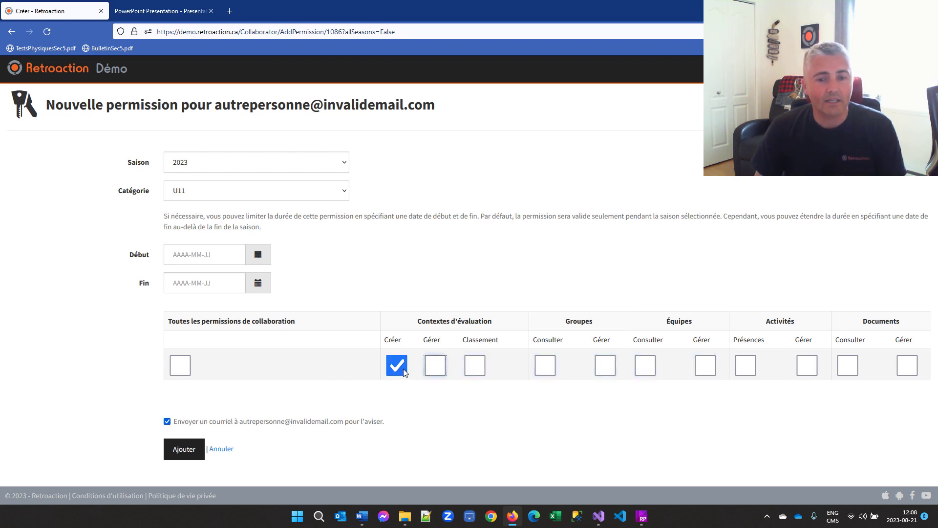
{"action": "left_click", "coordinate": [403, 371]}
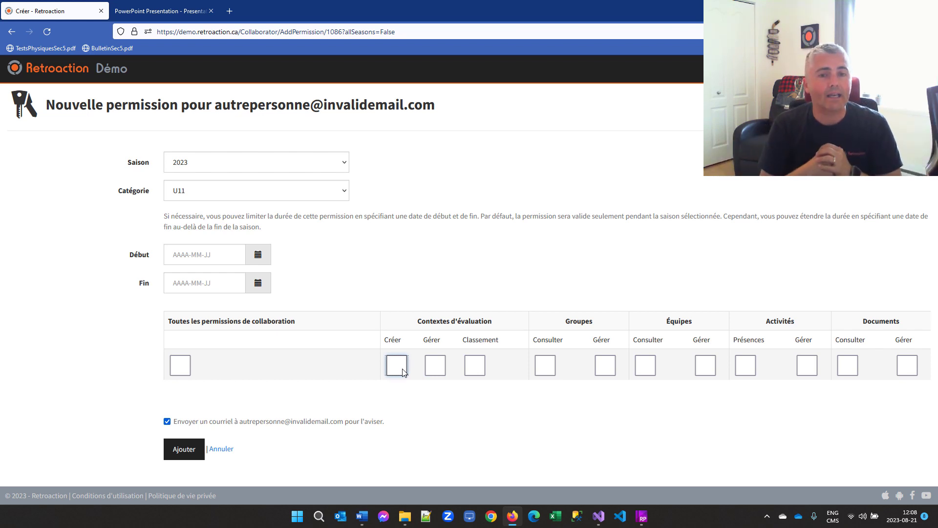
Enable only Présences under Activités and add the permission to the user, with e-mail notification kept on
{"action": "left_click", "coordinate": [743, 365]}
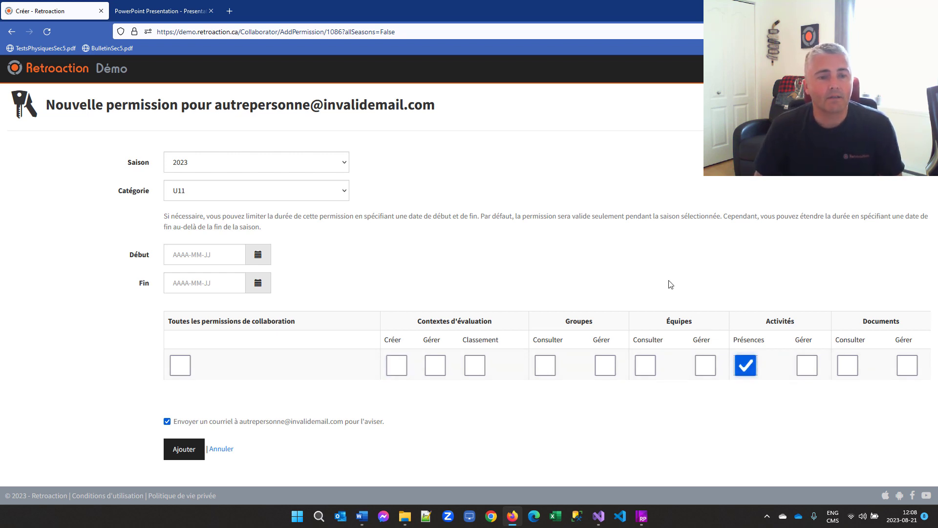
{"action": "left_click", "coordinate": [195, 449]}
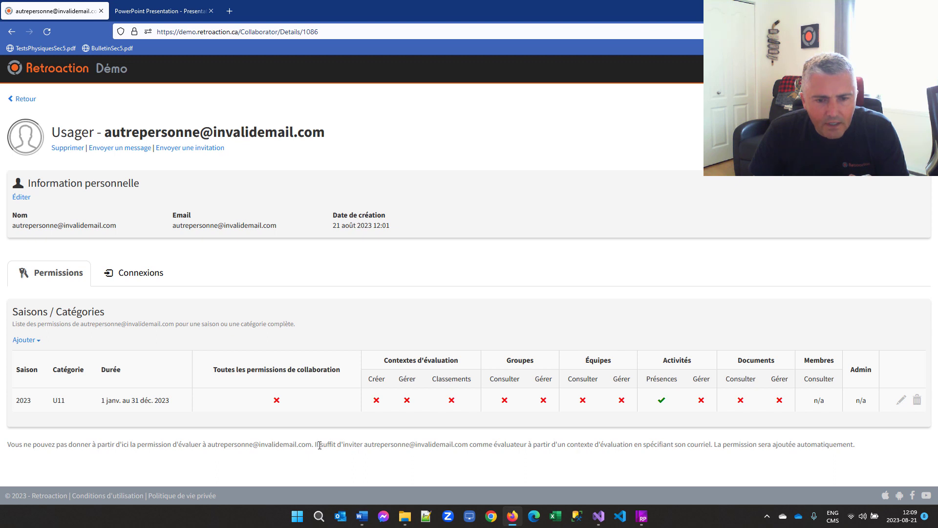
{"action": "left_click_drag", "start_coordinate": [18, 446], "coordinate": [641, 452]}
{"action": "left_click", "coordinate": [497, 420]}
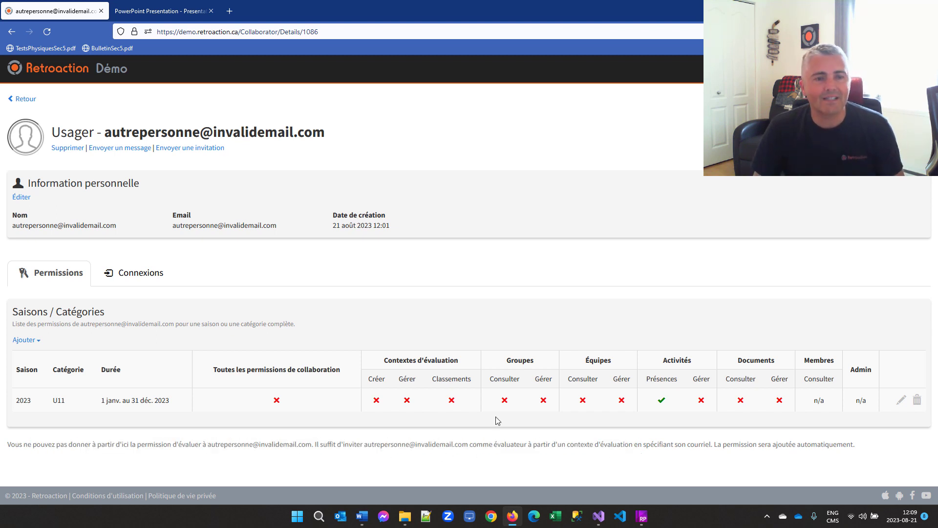
Open the list of evaluators of the Camp de sélection Rouge evaluation context
{"action": "left_click", "coordinate": [26, 99]}
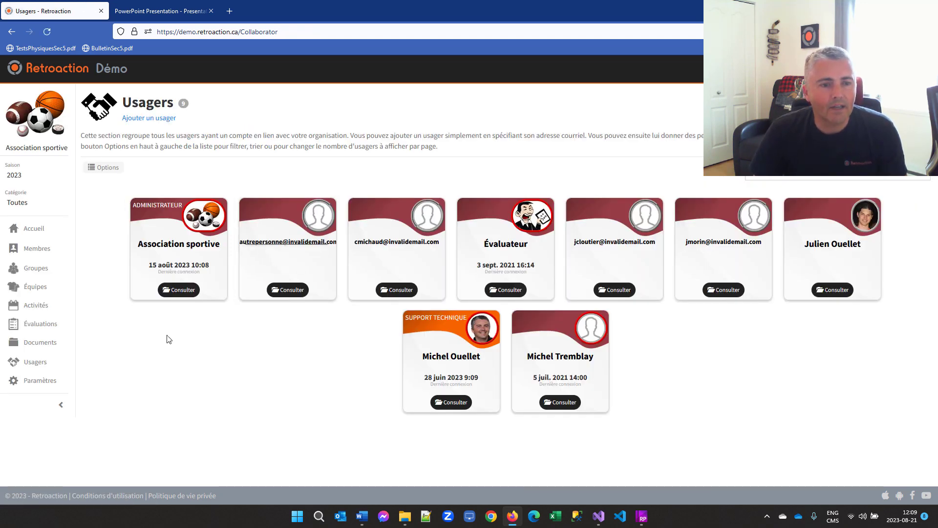
{"action": "left_click", "coordinate": [35, 330]}
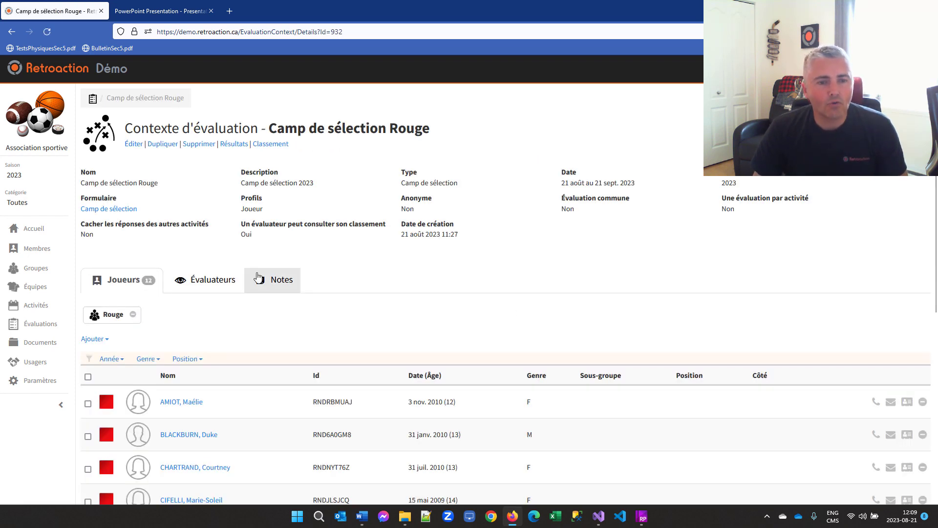
{"action": "left_click", "coordinate": [196, 283]}
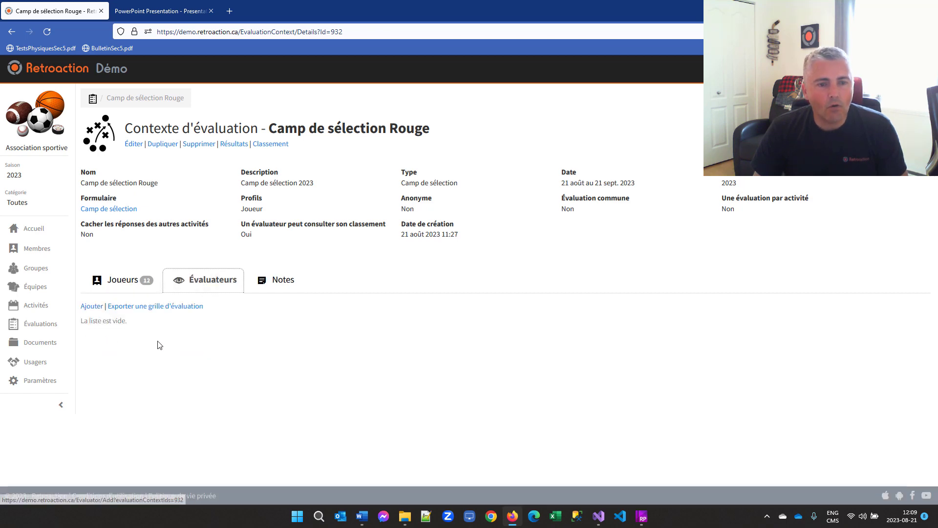
Search for the new user by e-mail address and add them as an evaluator with an immediate e-mail invitation
{"action": "left_click", "coordinate": [93, 308]}
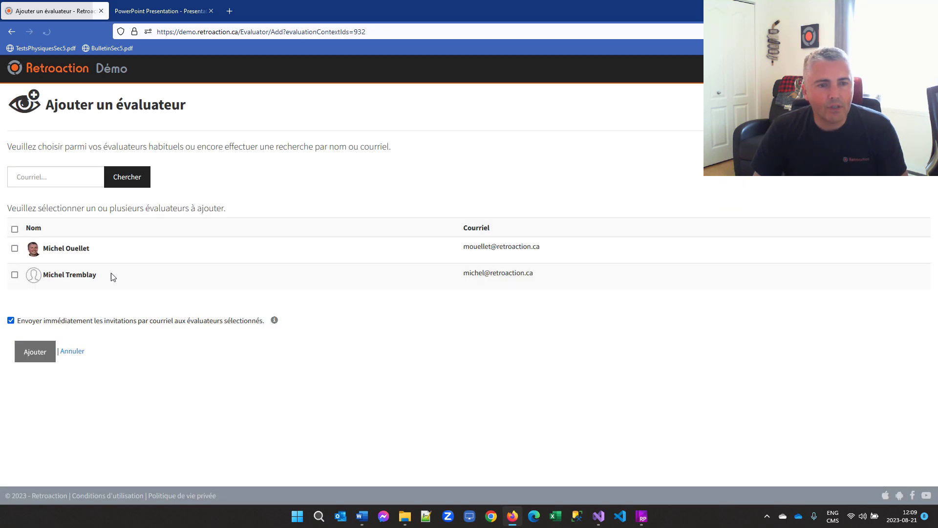
{"action": "left_click", "coordinate": [62, 178]}
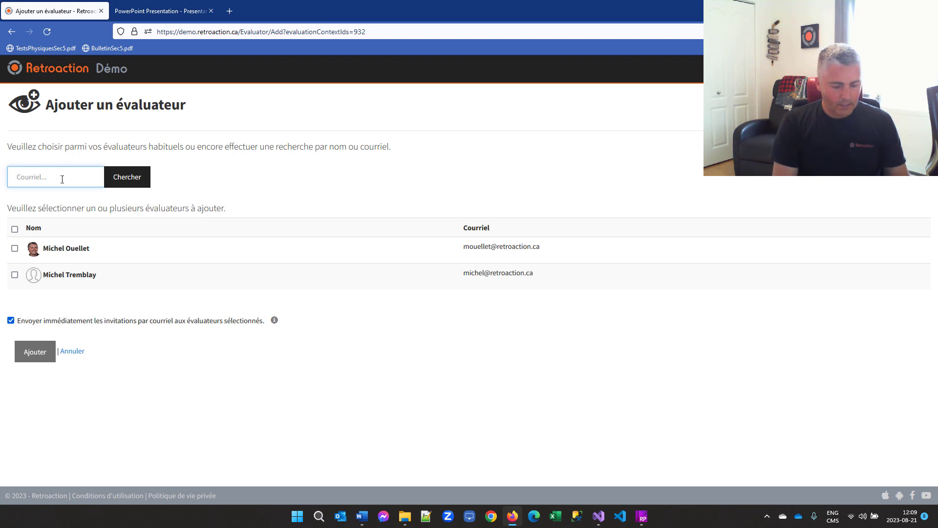
{"action": "type", "text": "autrepersonne"}
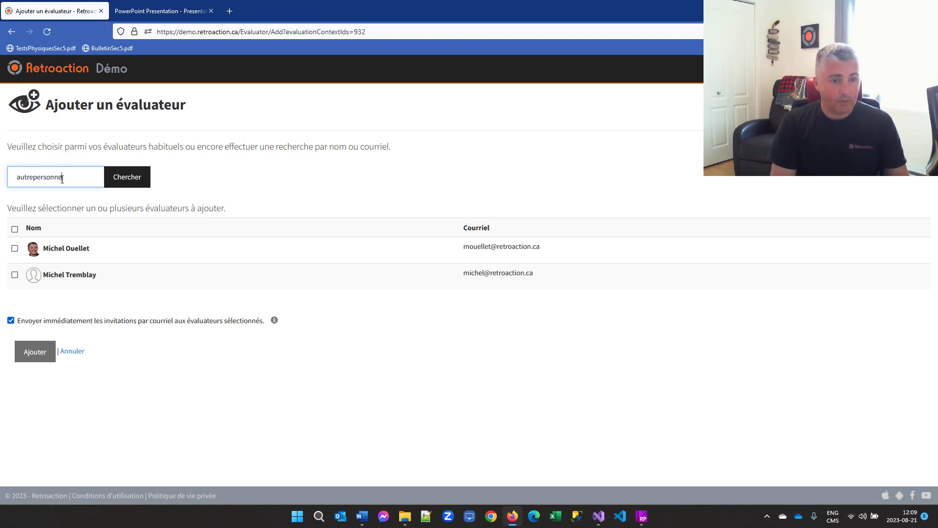
{"action": "type", "text": "@invalidemail.com"}
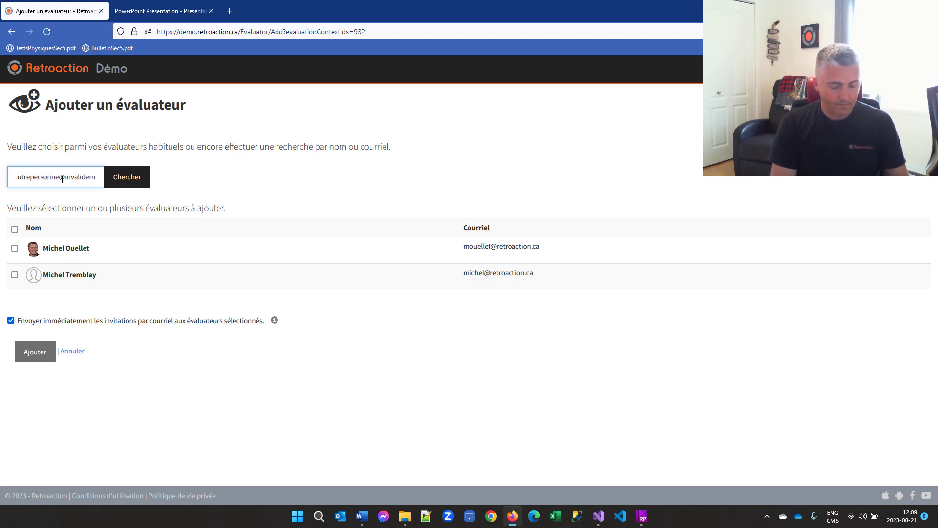
{"action": "left_click", "coordinate": [126, 183]}
{"action": "left_click", "coordinate": [100, 251]}
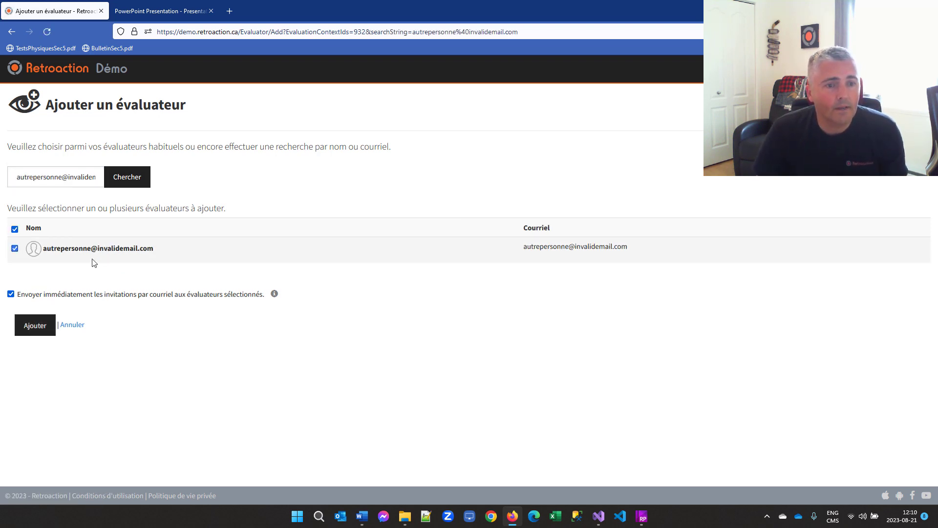
{"action": "left_click", "coordinate": [50, 323]}
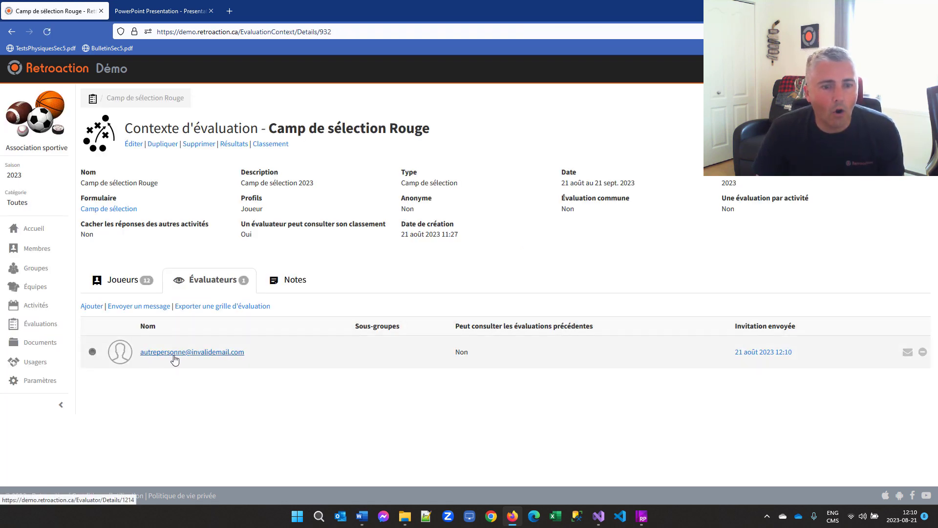
Add the first of the usual evaluators to Camp de sélection Rouge, with the invitation sent immediately
{"action": "left_click", "coordinate": [92, 307]}
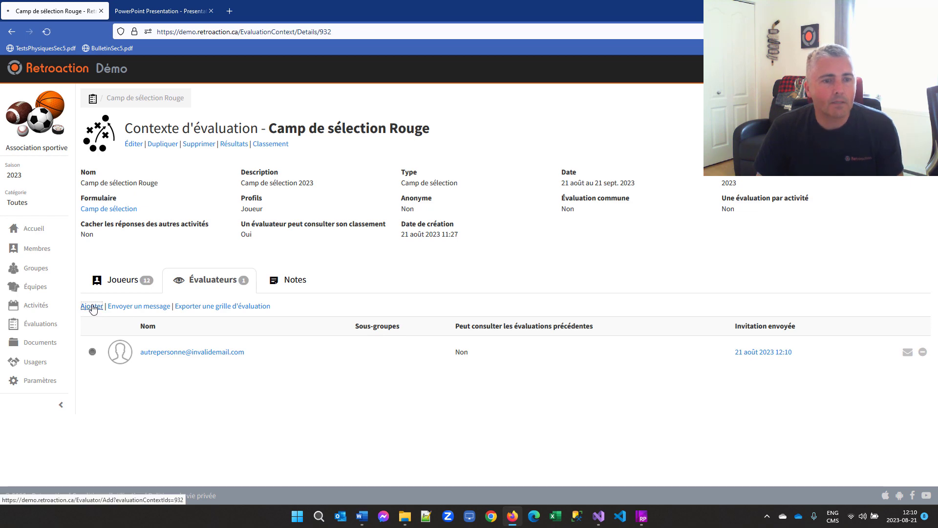
{"action": "left_click", "coordinate": [58, 252]}
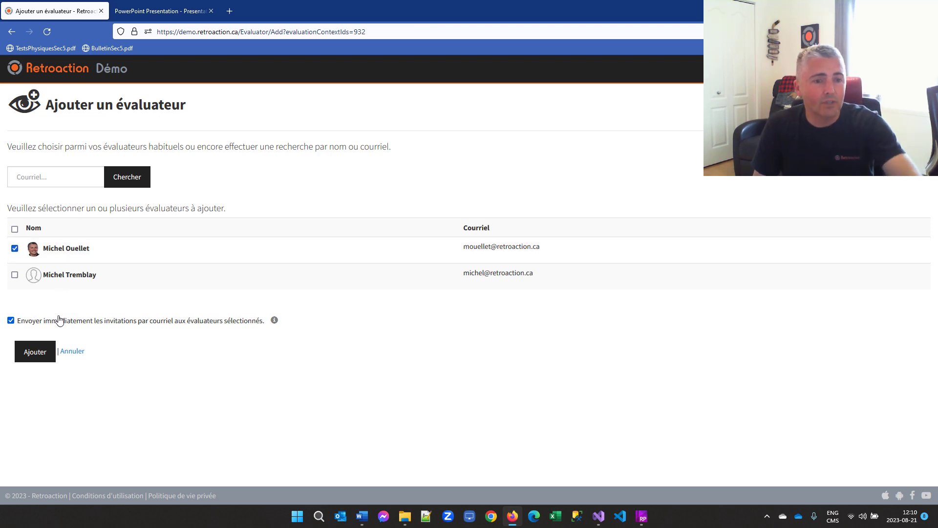
{"action": "left_click", "coordinate": [43, 353]}
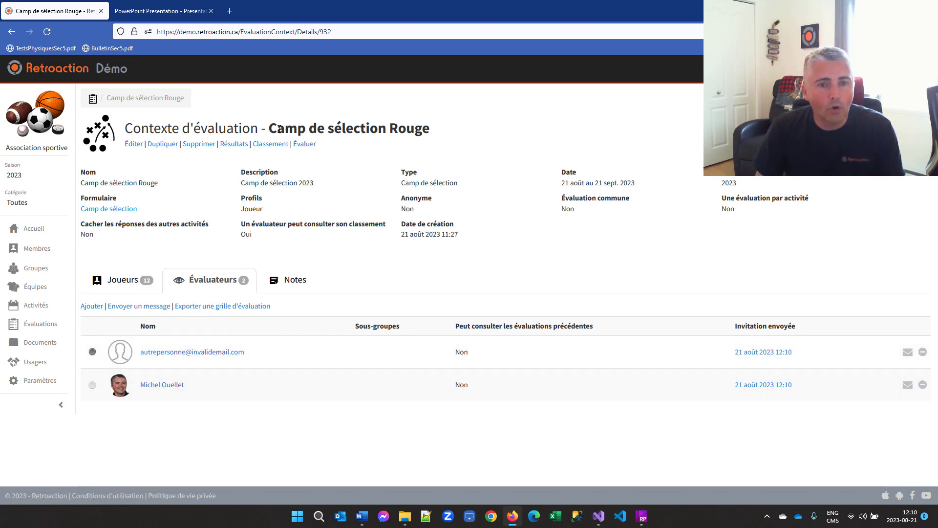
{"action": "left_click_drag", "start_coordinate": [269, 128], "coordinate": [427, 129]}
{"action": "left_click", "coordinate": [427, 128]}
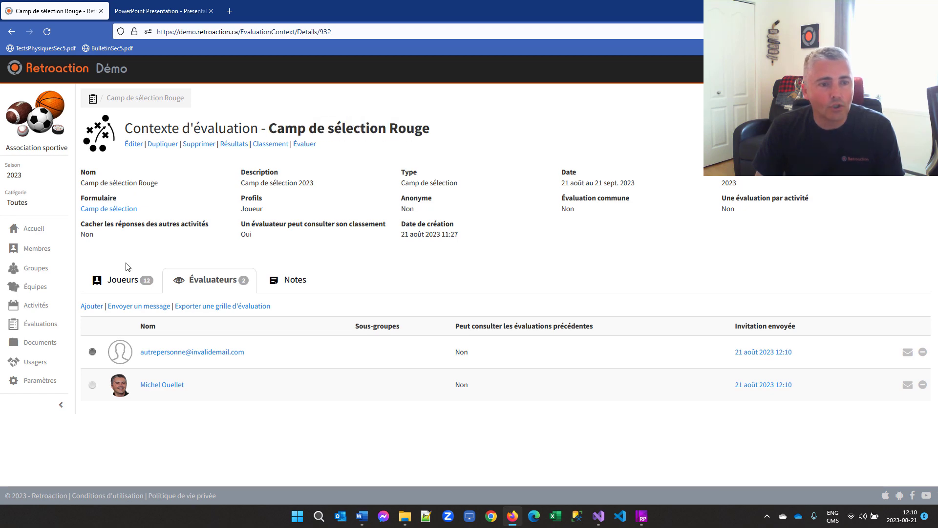
Return to the Usagers list and open the new user's record
{"action": "left_click", "coordinate": [38, 361]}
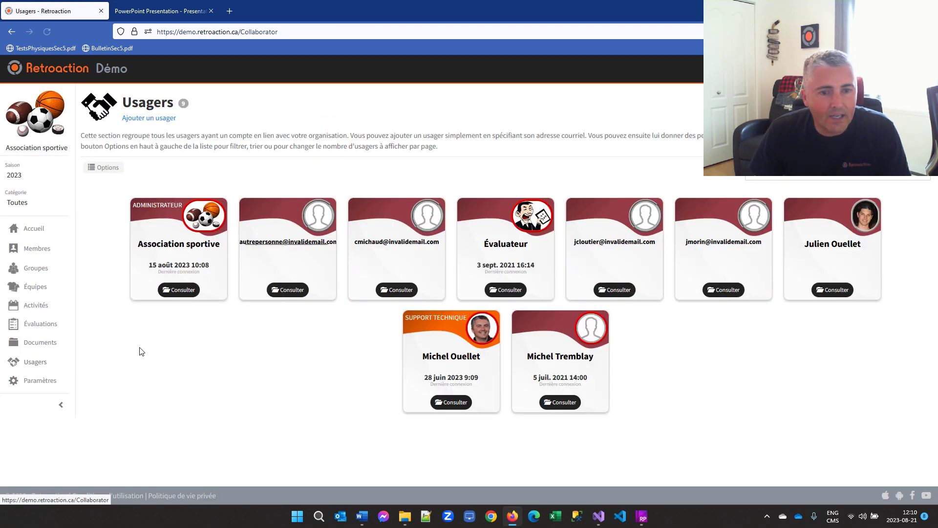
{"action": "left_click", "coordinate": [292, 296]}
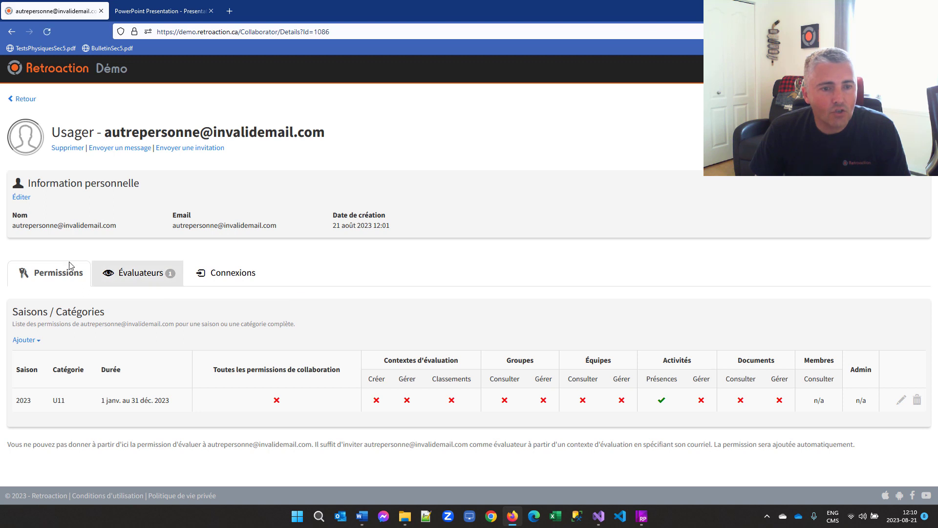
Check the evaluation contexts in which the new user is an evaluator and return to the Usagers list
{"action": "left_click", "coordinate": [151, 275]}
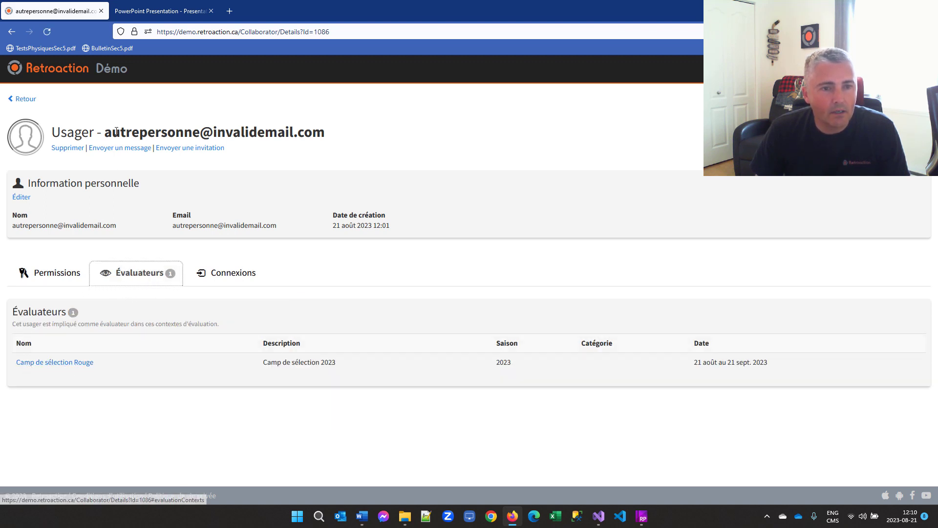
{"action": "left_click_drag", "start_coordinate": [113, 131], "coordinate": [326, 133]}
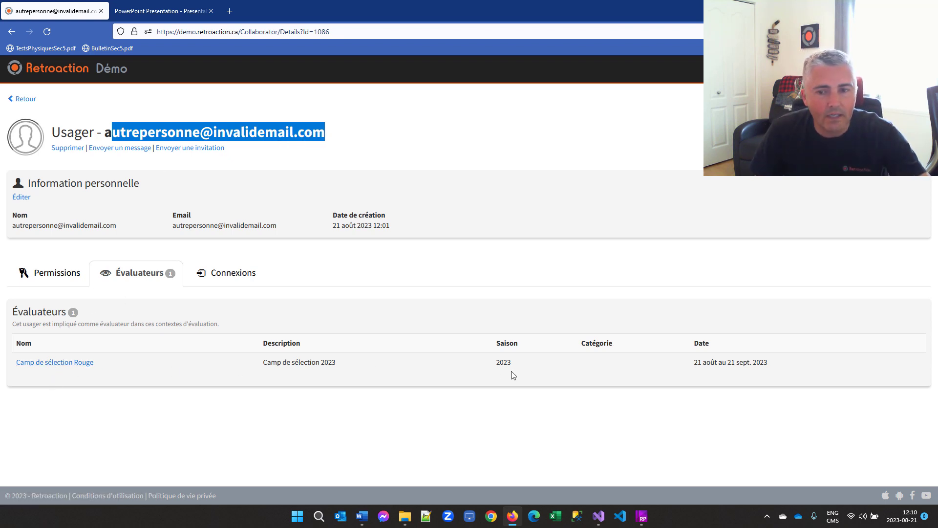
{"action": "left_click", "coordinate": [24, 99]}
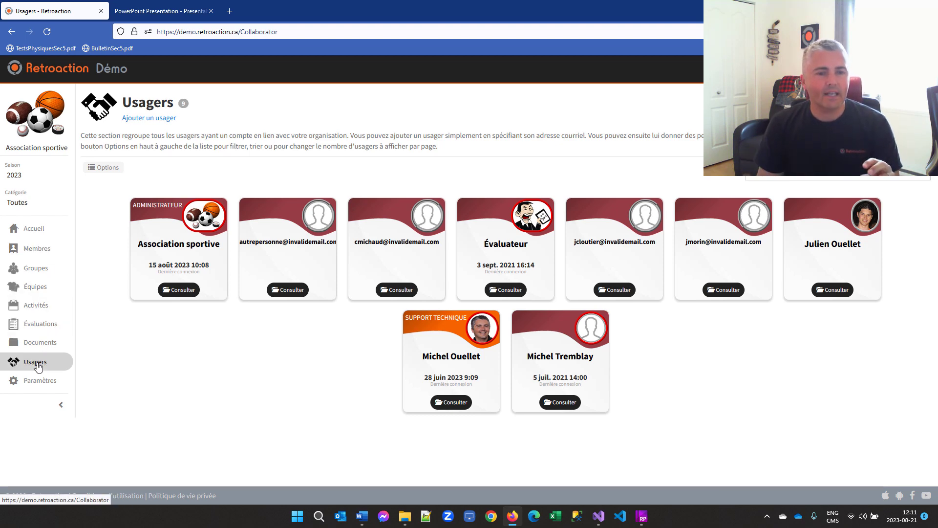
View the Membres and Équipes sections and return to the Usagers list
{"action": "left_click", "coordinate": [38, 254]}
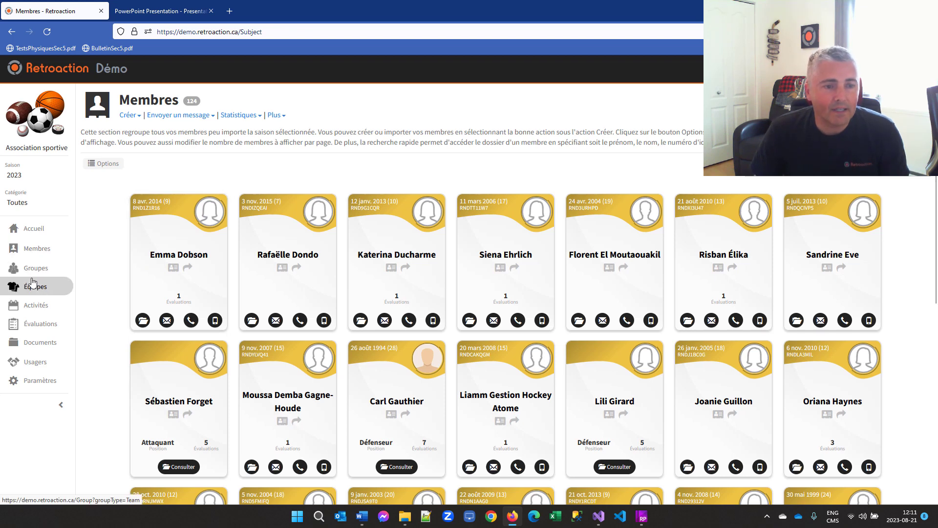
{"action": "left_click", "coordinate": [41, 292]}
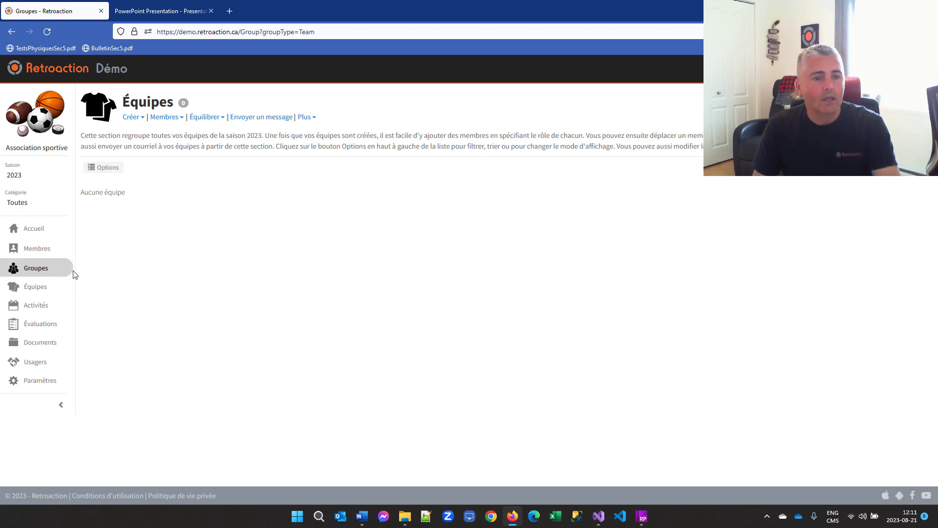
{"action": "left_click", "coordinate": [35, 362]}
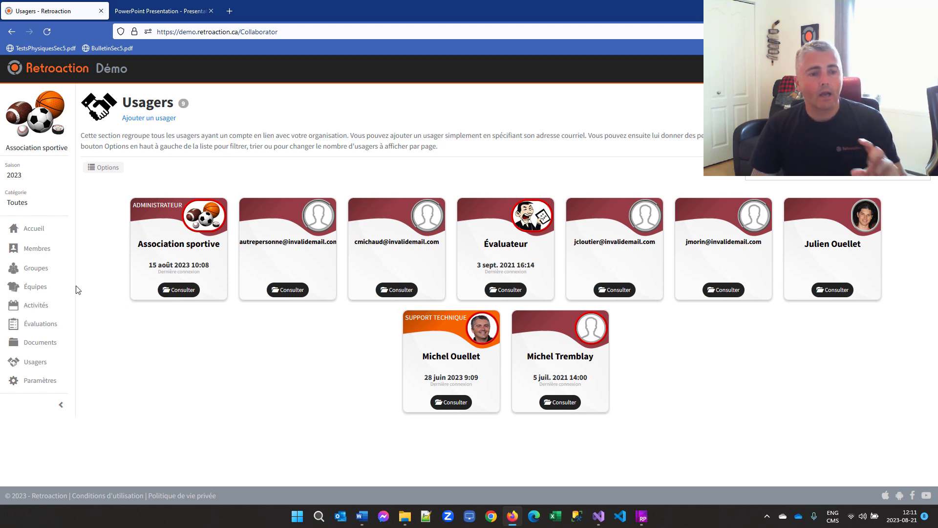
{"action": "left_click", "coordinate": [34, 362]}
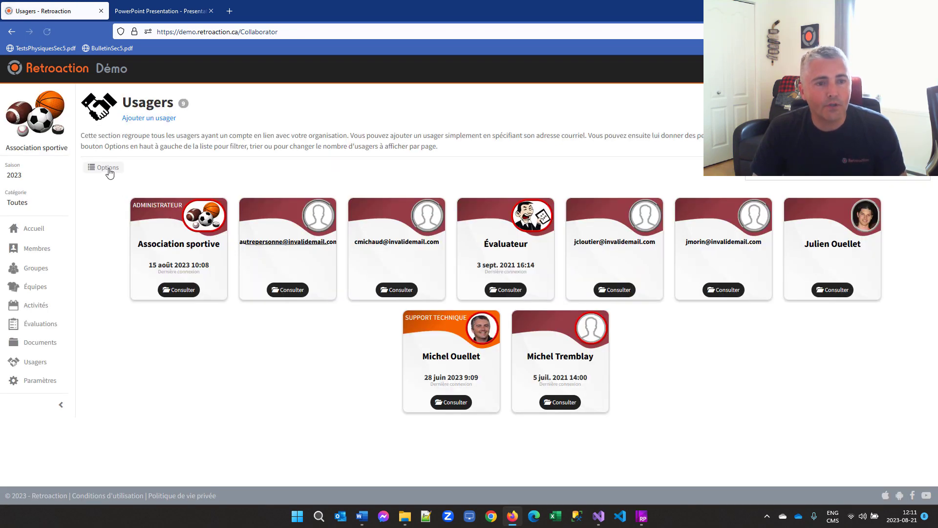
Examine the season 2023 permission filters in the Usagers list display options and close them without applying any
{"action": "left_click", "coordinate": [104, 168]}
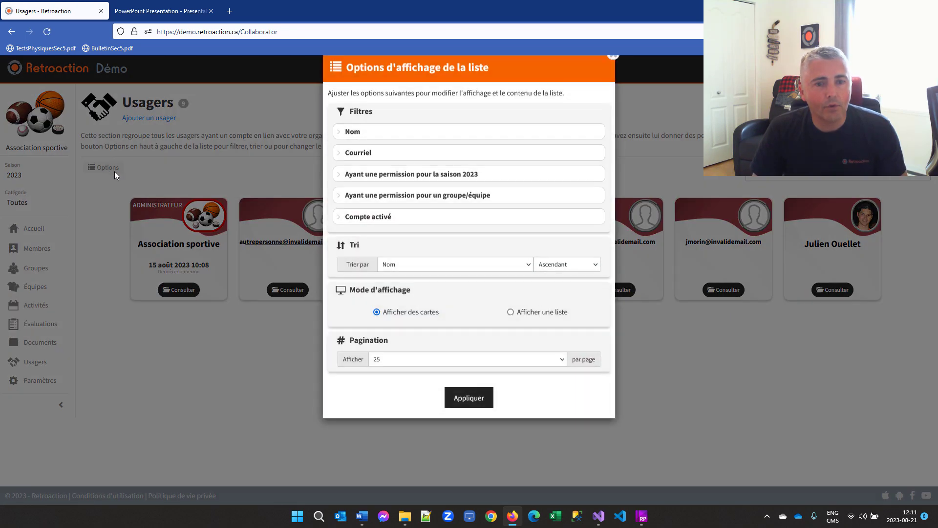
{"action": "left_click", "coordinate": [386, 194]}
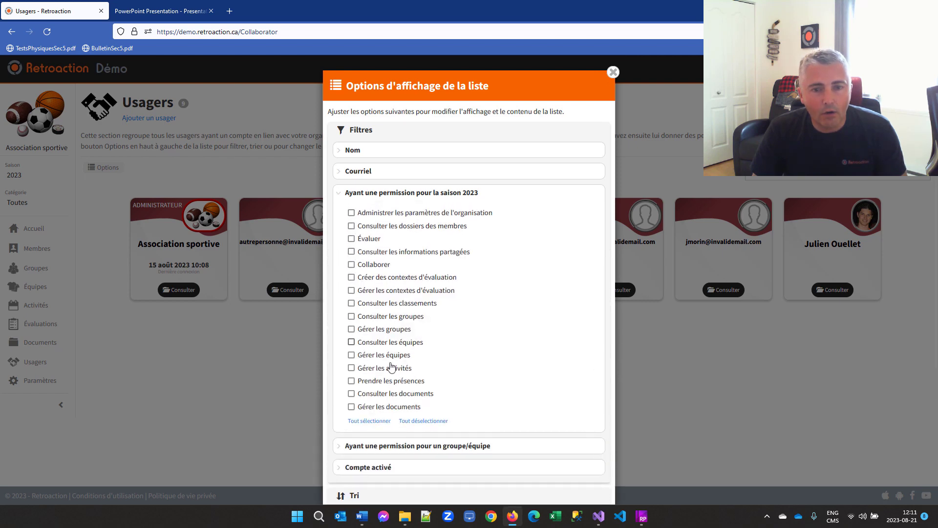
{"action": "left_click", "coordinate": [237, 380]}
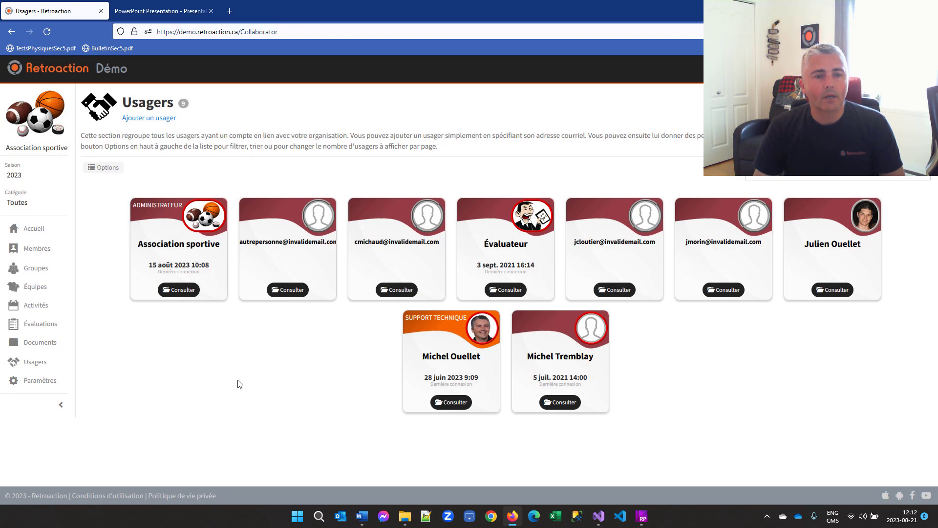